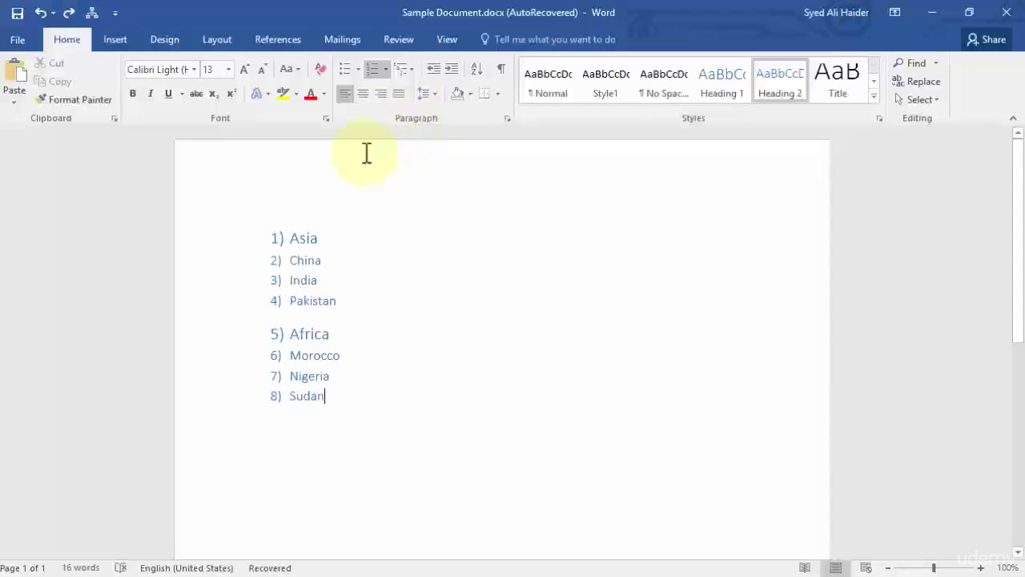
click(358, 71)
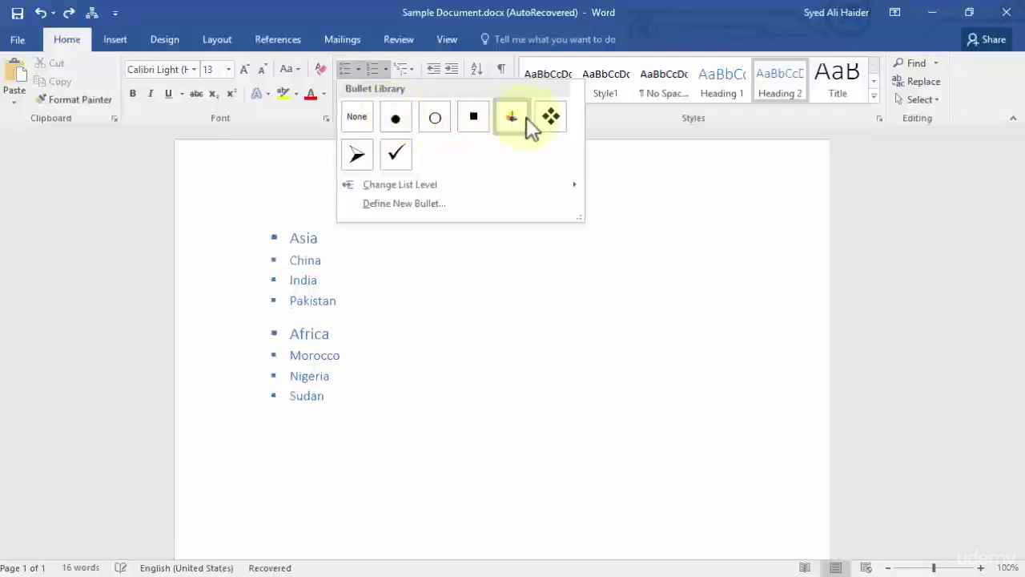
click(377, 70)
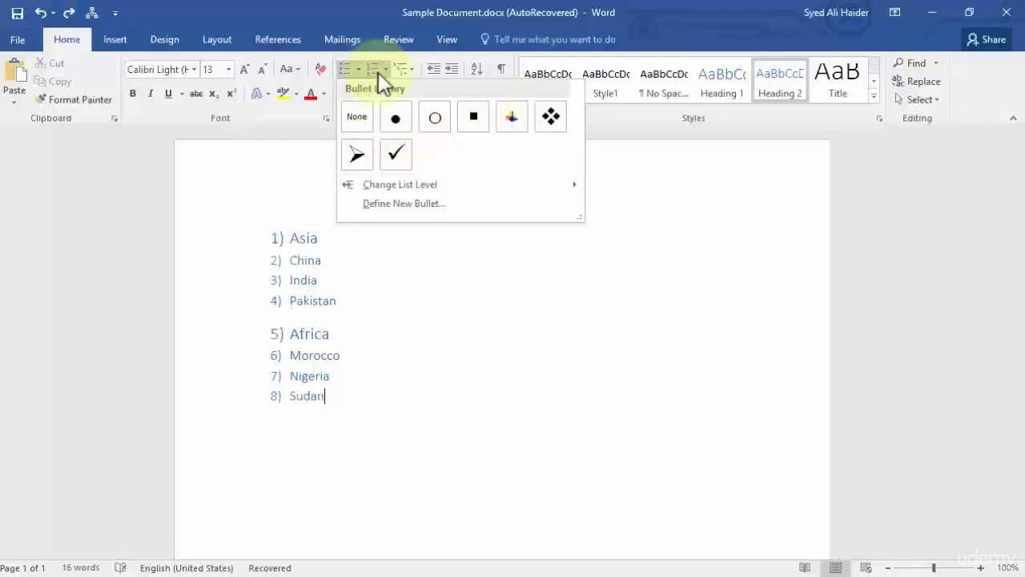
click(387, 69)
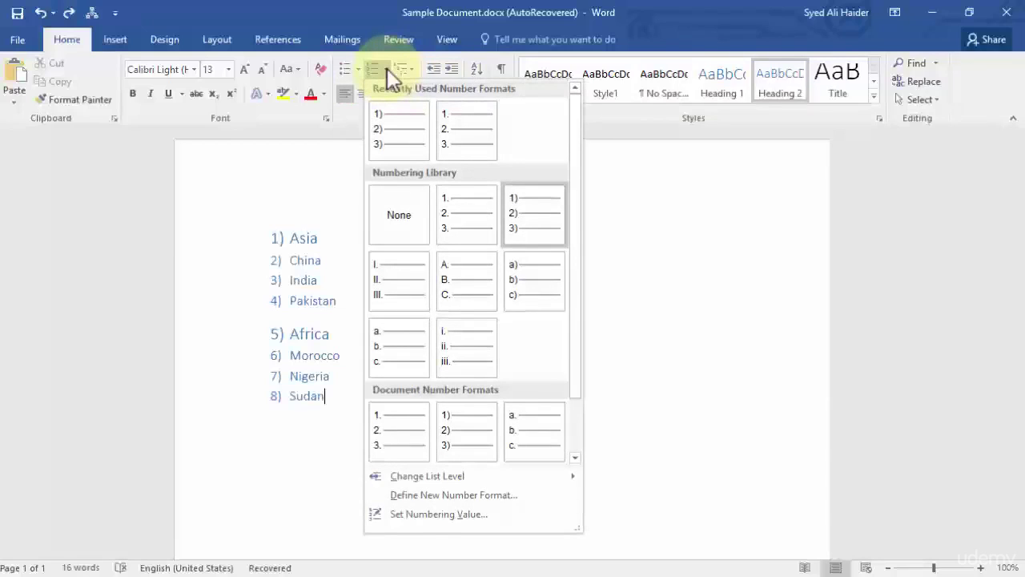
click(387, 69)
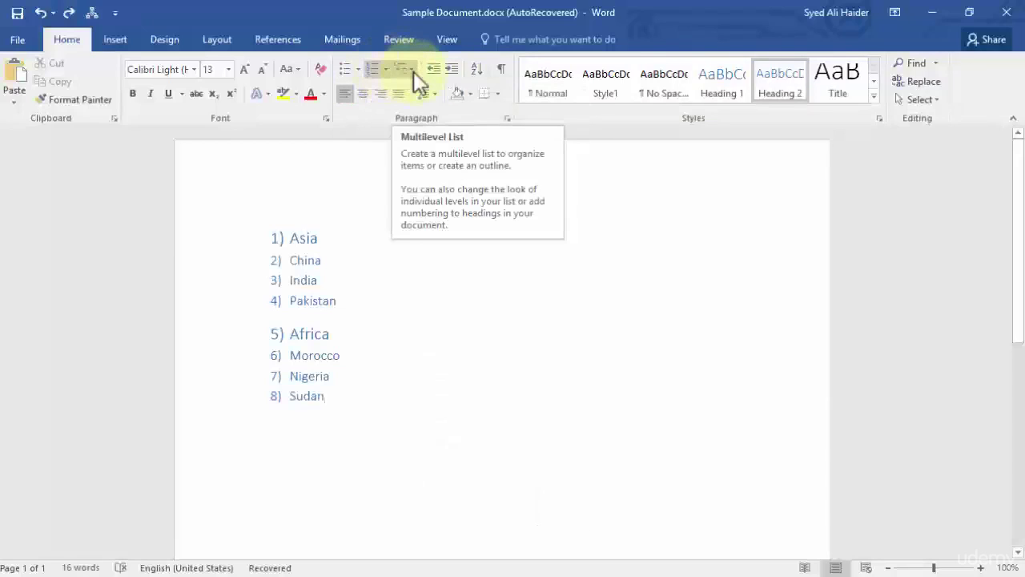
Start defining a new multilevel list style and name it ClayDesk List.
click(412, 72)
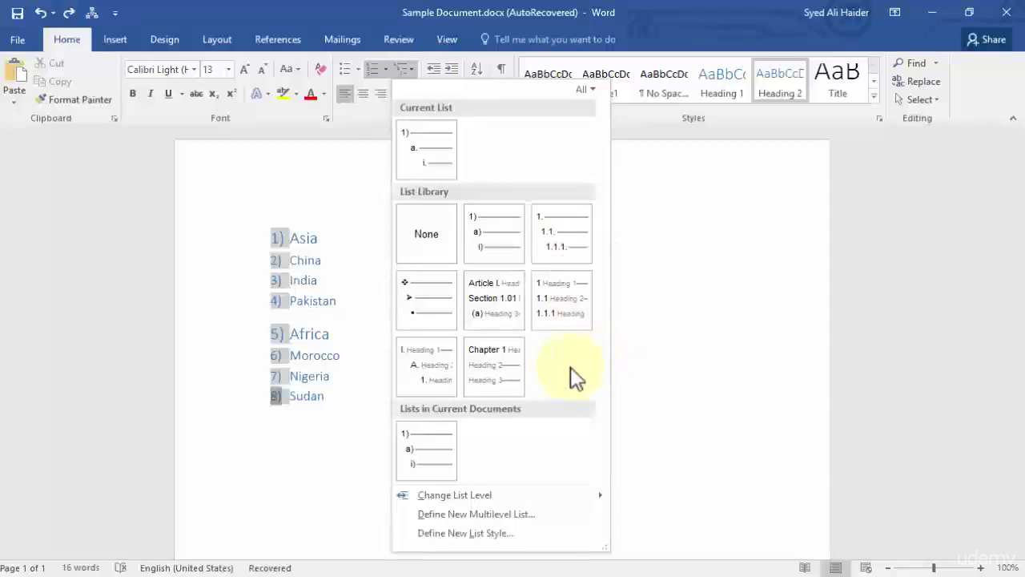
click(487, 530)
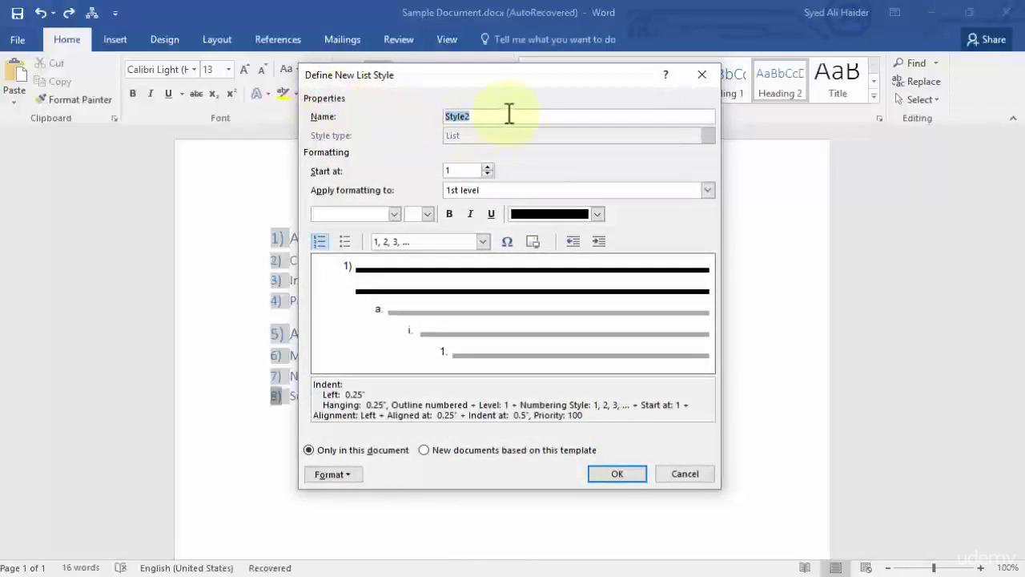
text(Clayy)
key(BackSpace)
text(Desk Lists)
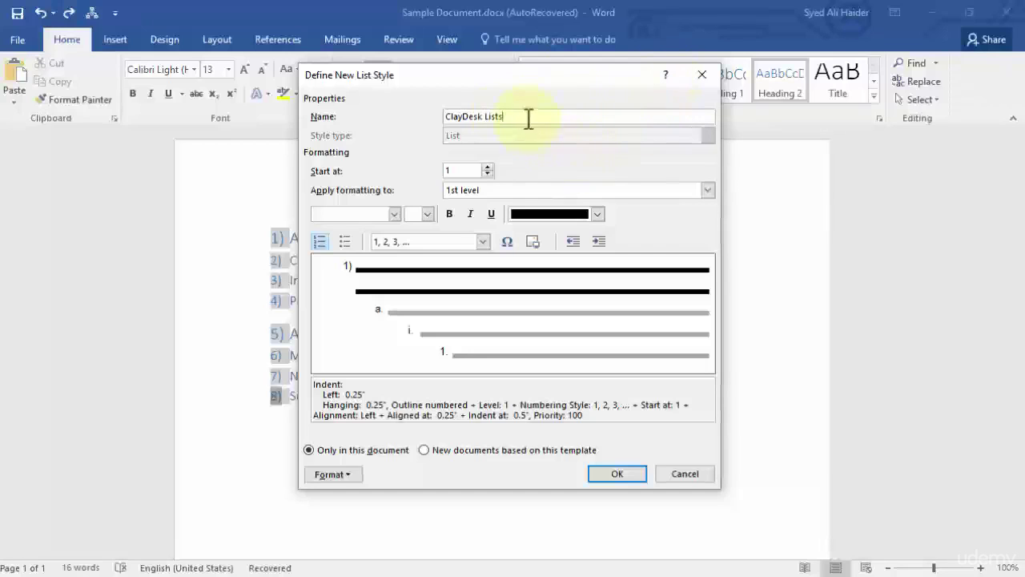
key(BackSpace)
Try a start number of 3 for the list style and set it back to 1.
click(490, 167)
click(489, 166)
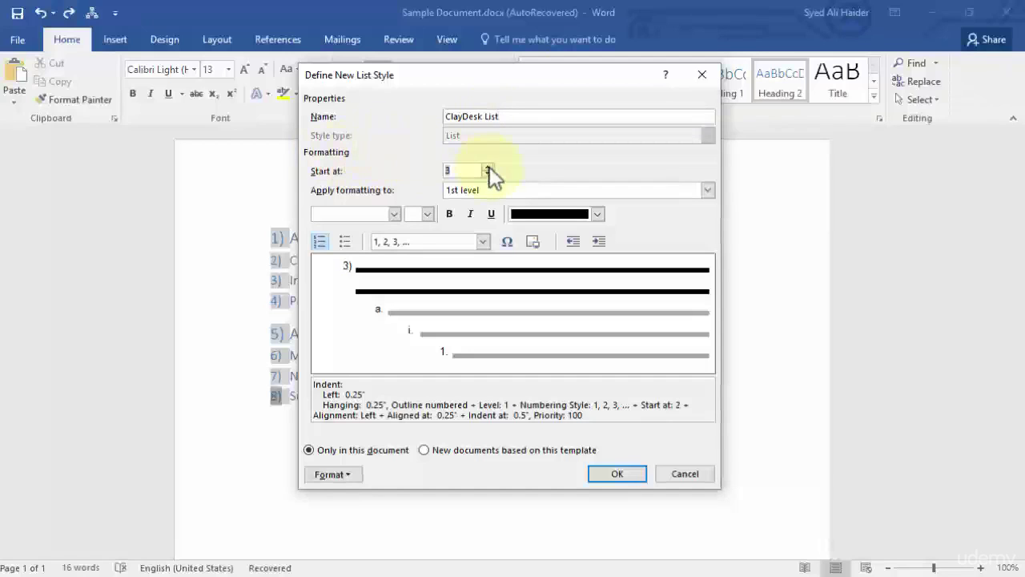
click(487, 174)
click(487, 175)
click(488, 165)
click(489, 165)
click(490, 173)
click(490, 174)
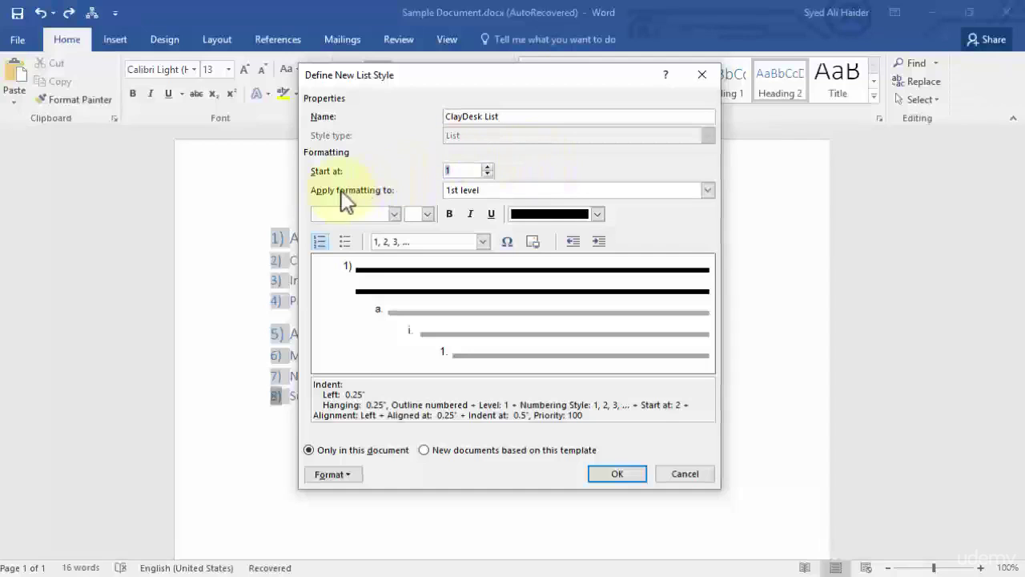
Apply the formatting to the 1st level and set its number font to Calibri (Body), size 14.
click(707, 189)
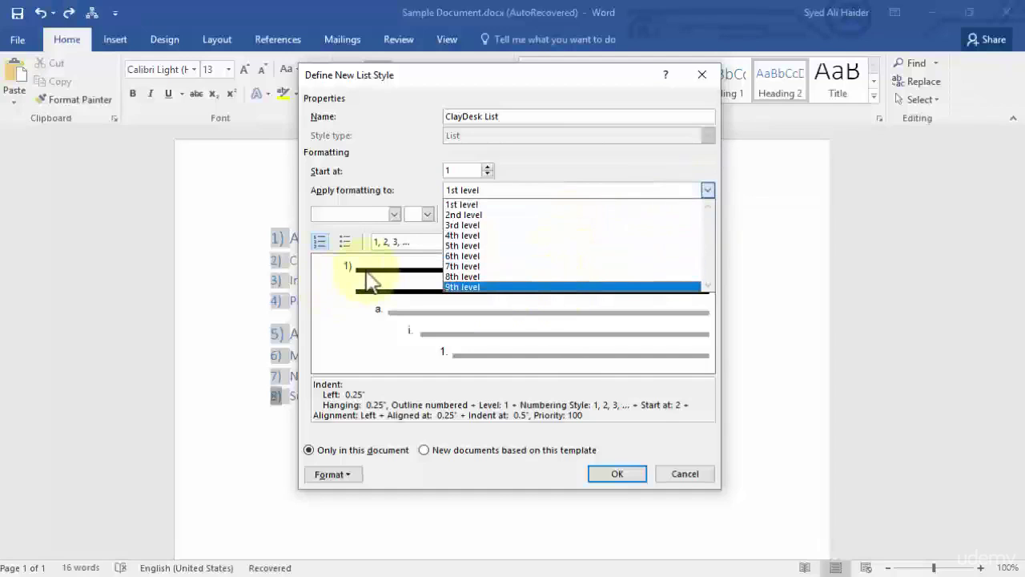
click(529, 201)
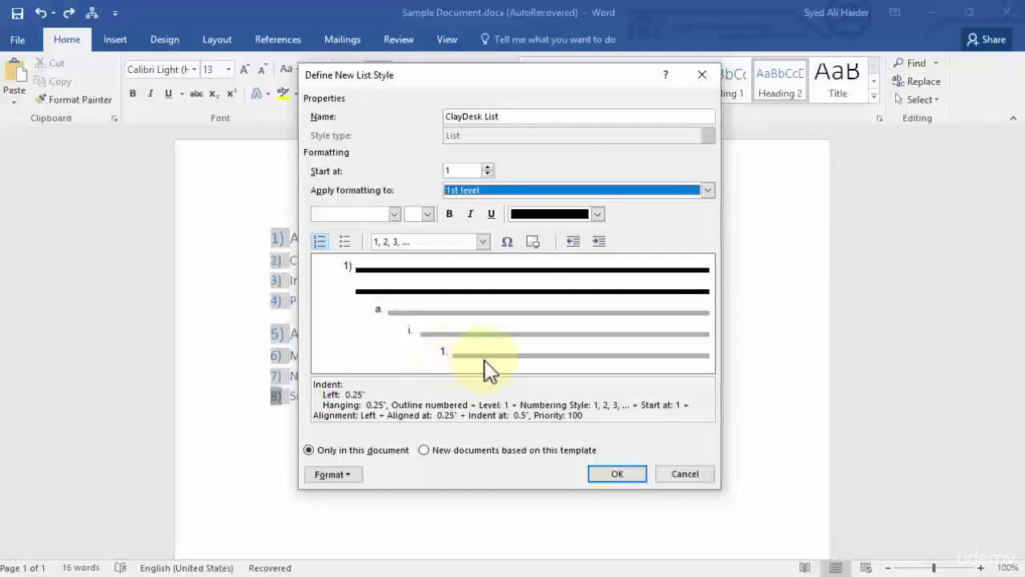
click(705, 190)
click(659, 196)
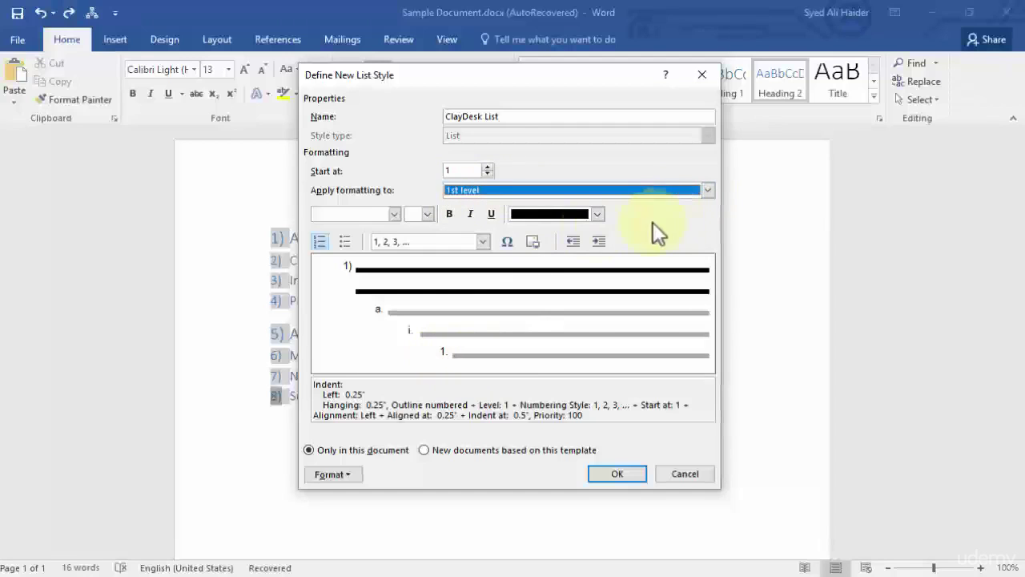
click(394, 214)
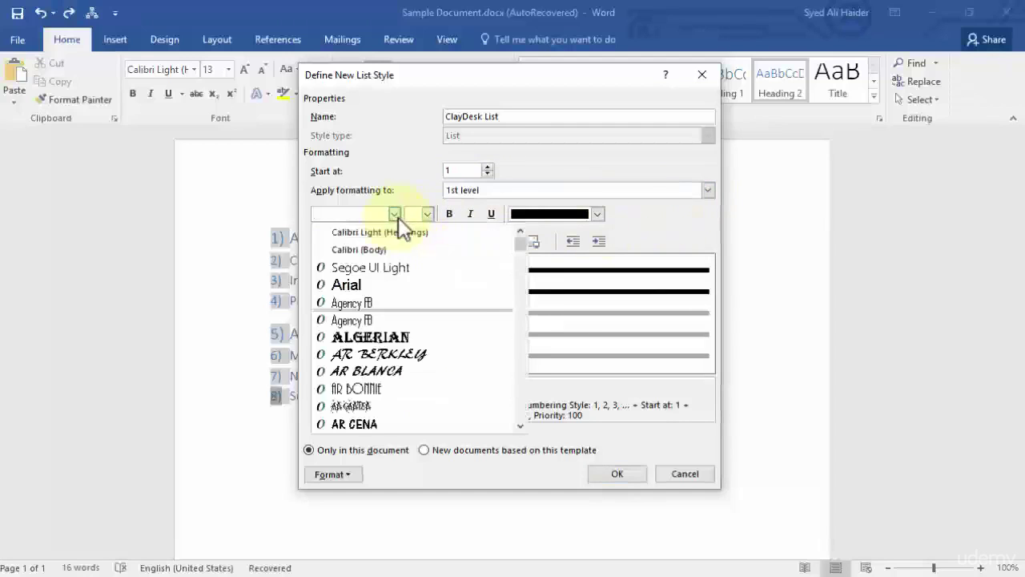
click(638, 222)
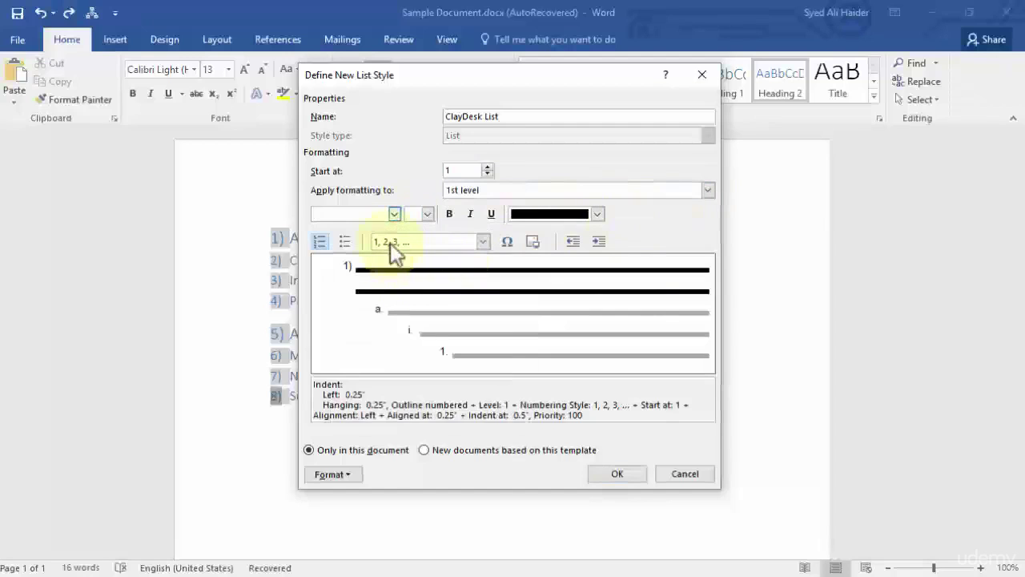
click(394, 214)
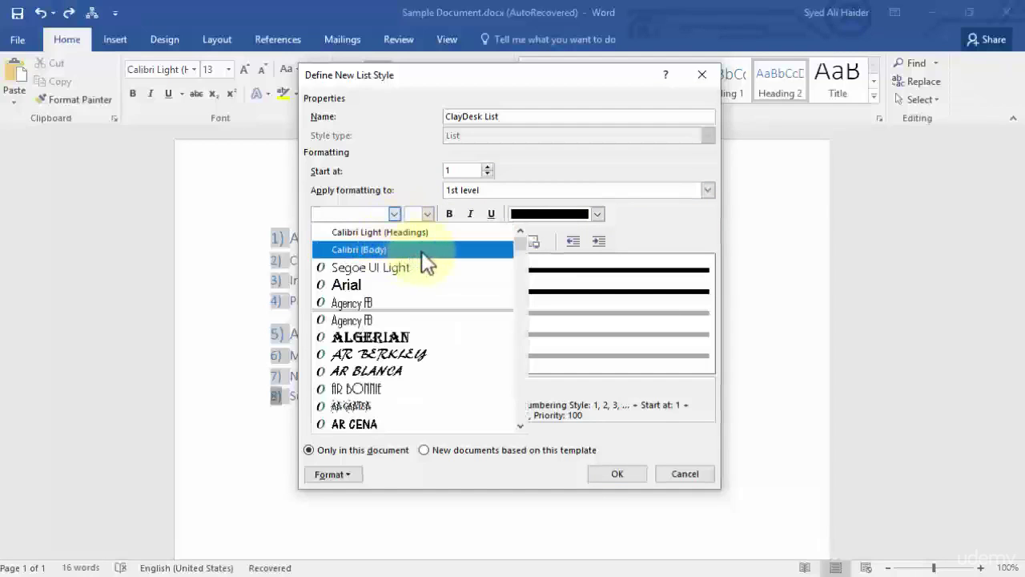
click(421, 250)
click(428, 214)
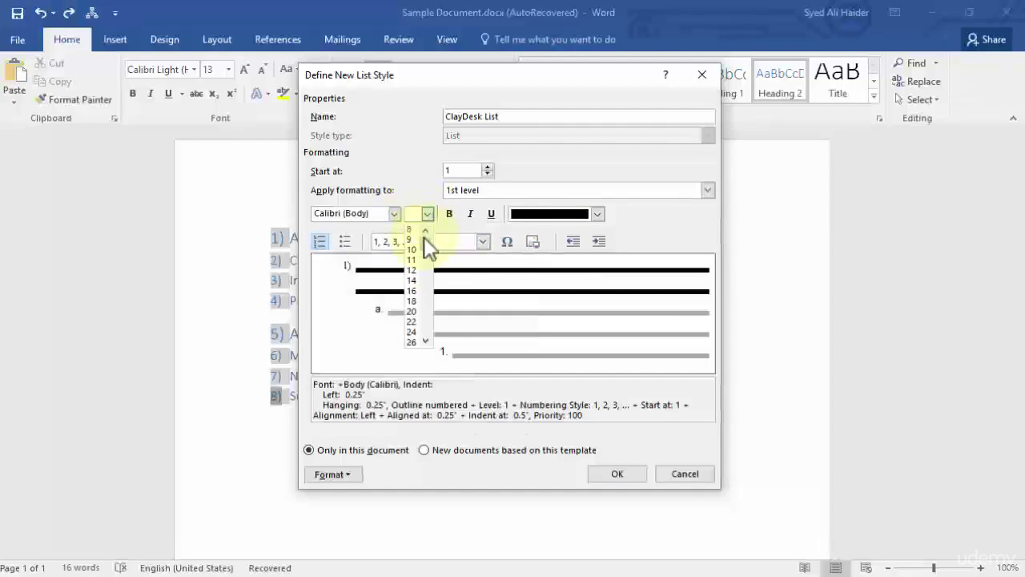
click(412, 280)
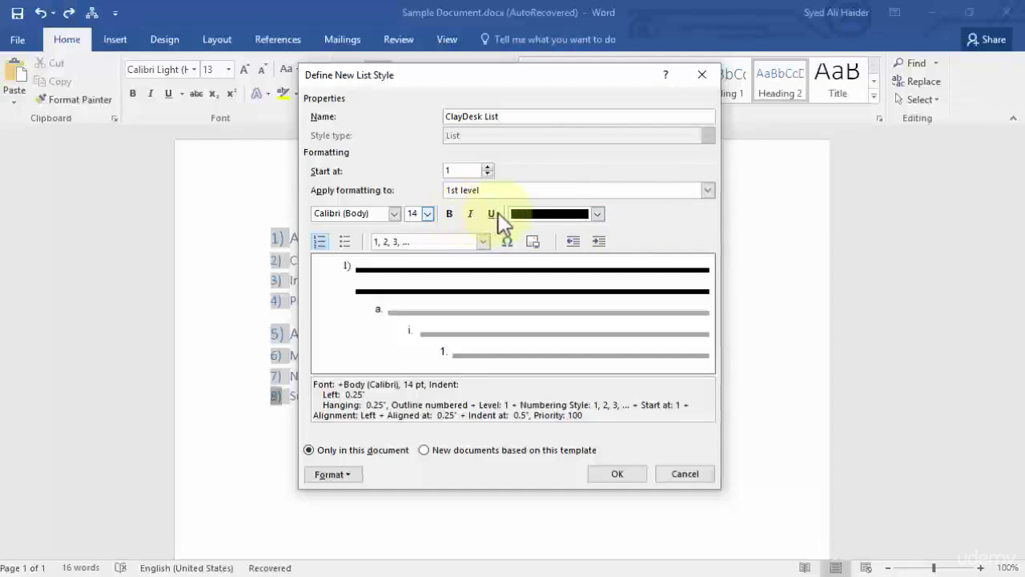
Switch the 1st level to bullets and back to numbering, and choose the 1, 2, 3, … number style after trying A, B, C, ….
click(346, 241)
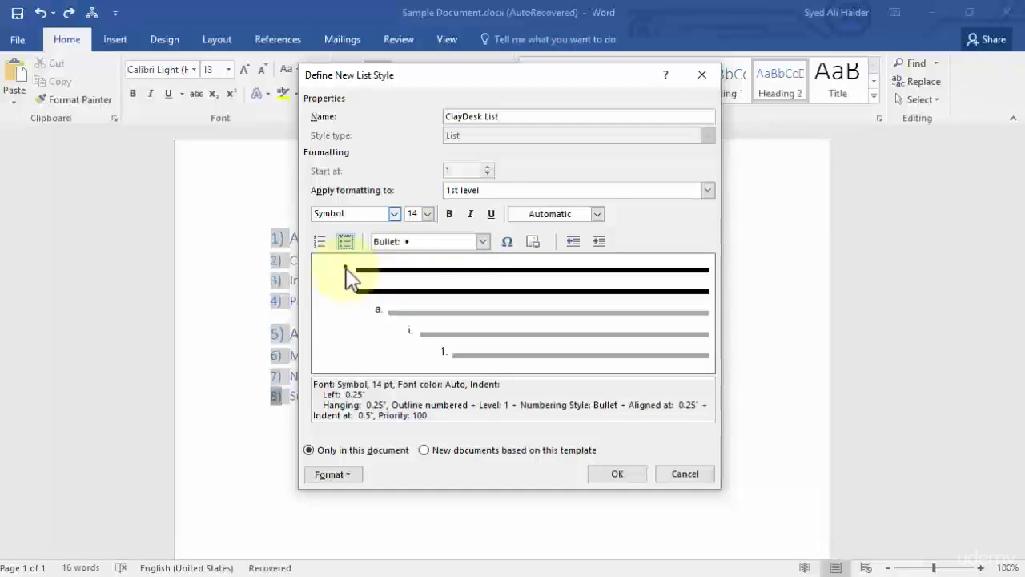
click(319, 241)
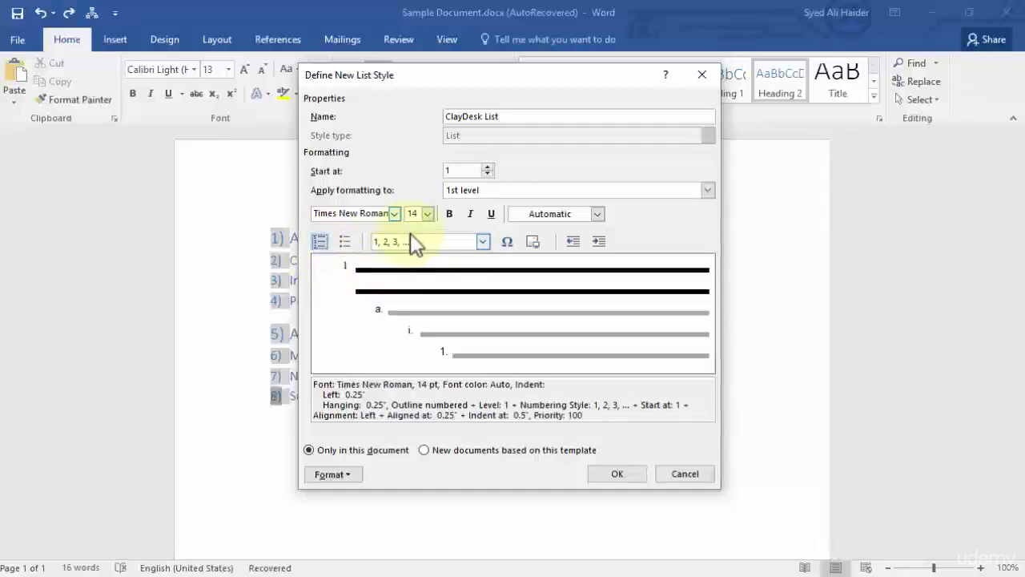
click(484, 242)
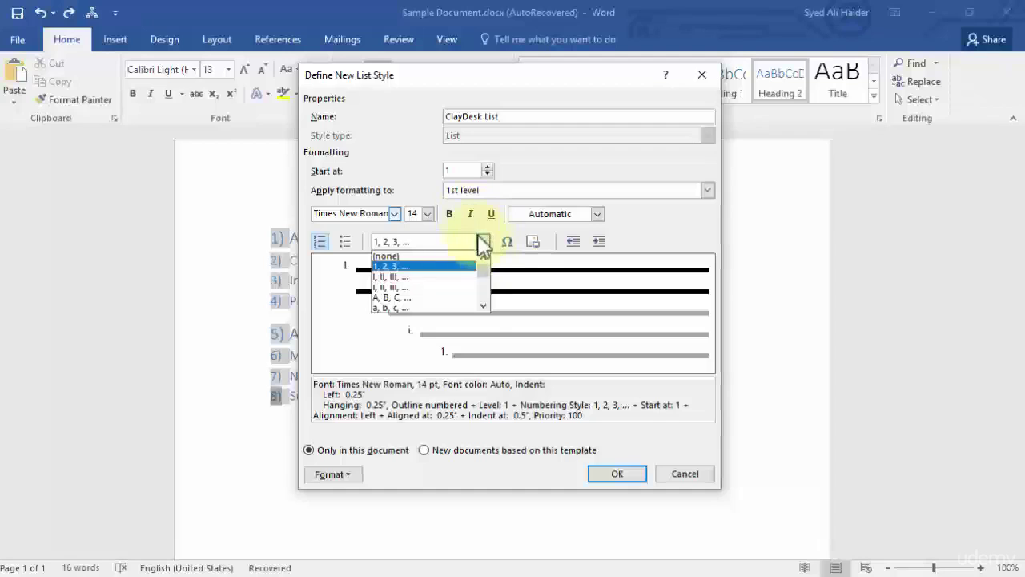
click(398, 297)
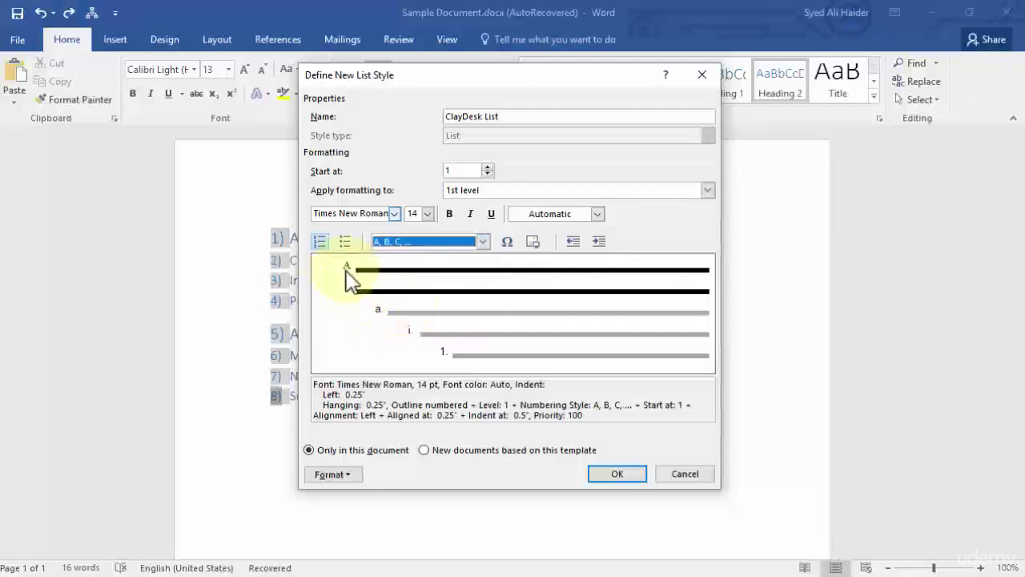
click(482, 245)
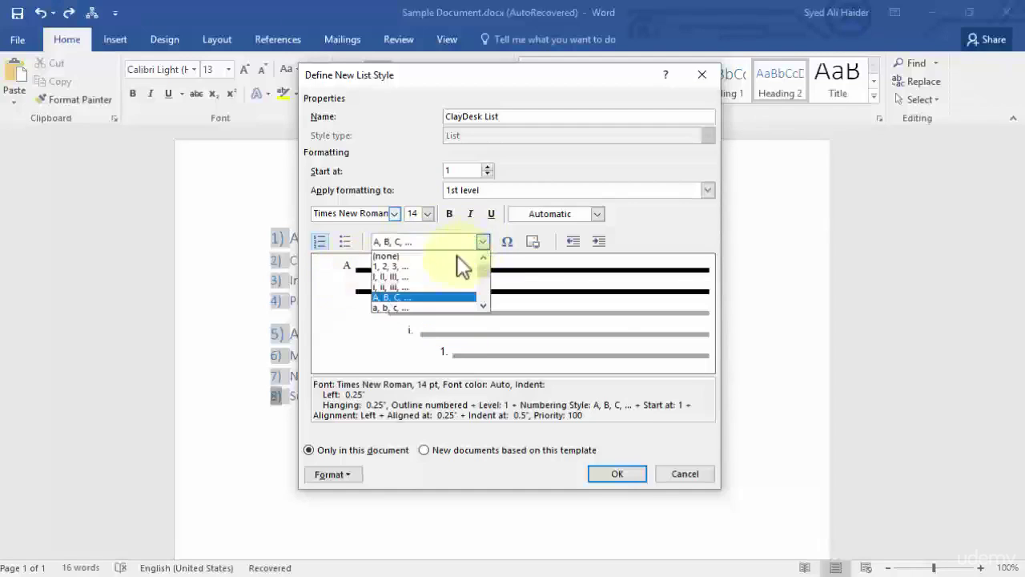
click(431, 265)
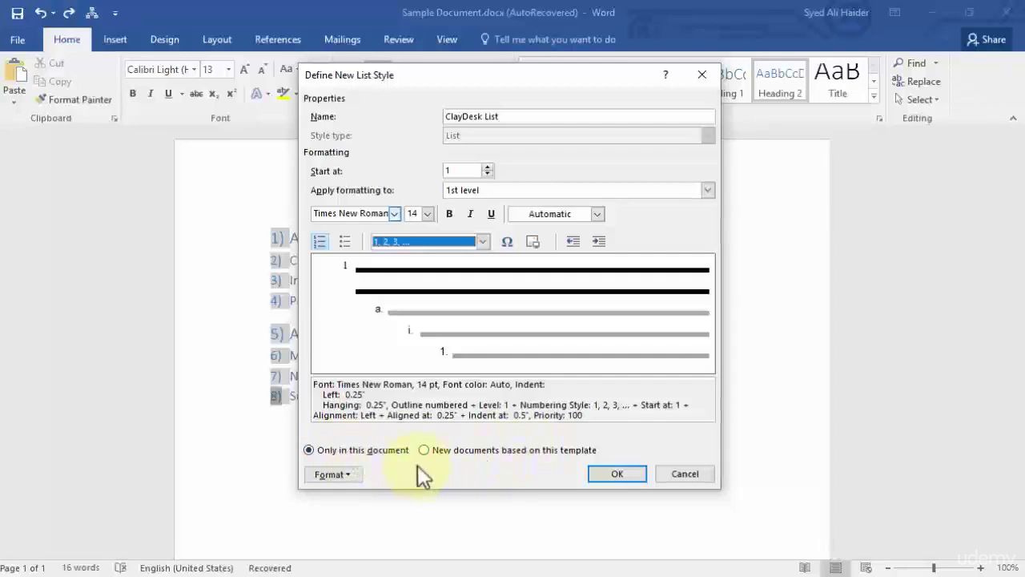
Open the list style's numbering settings and examine the number format and position of levels 1 to 7.
click(347, 475)
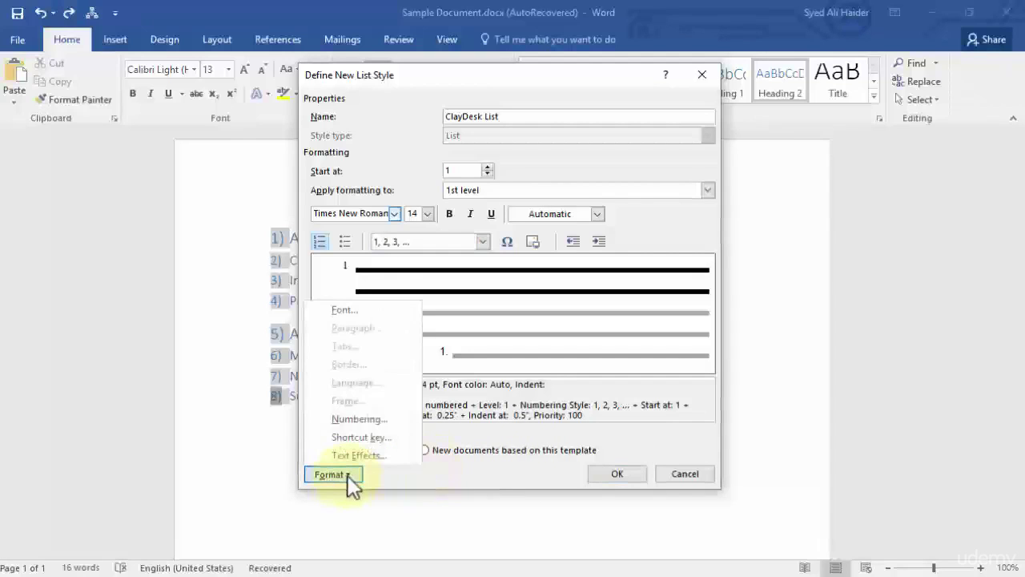
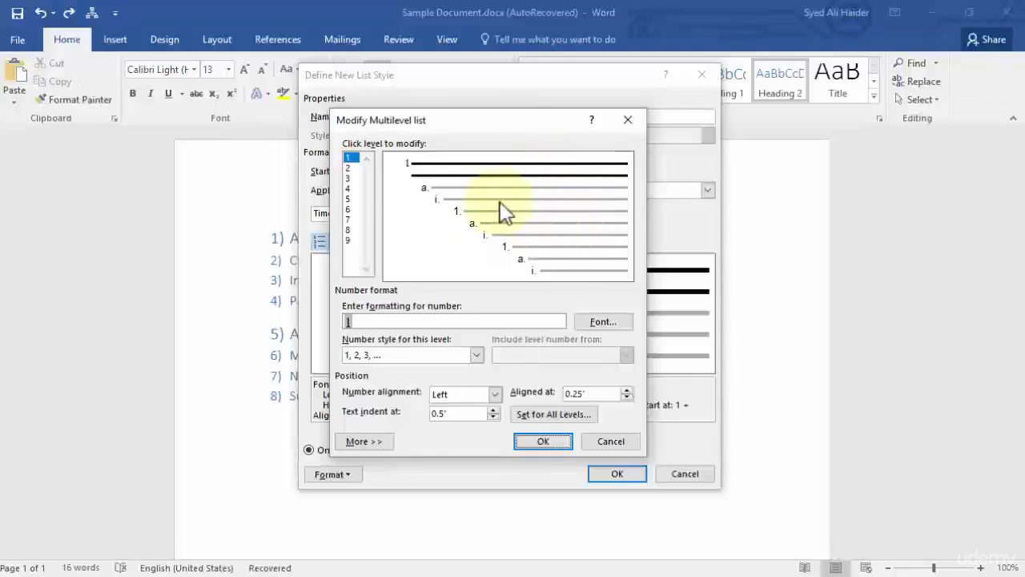
click(348, 167)
click(350, 178)
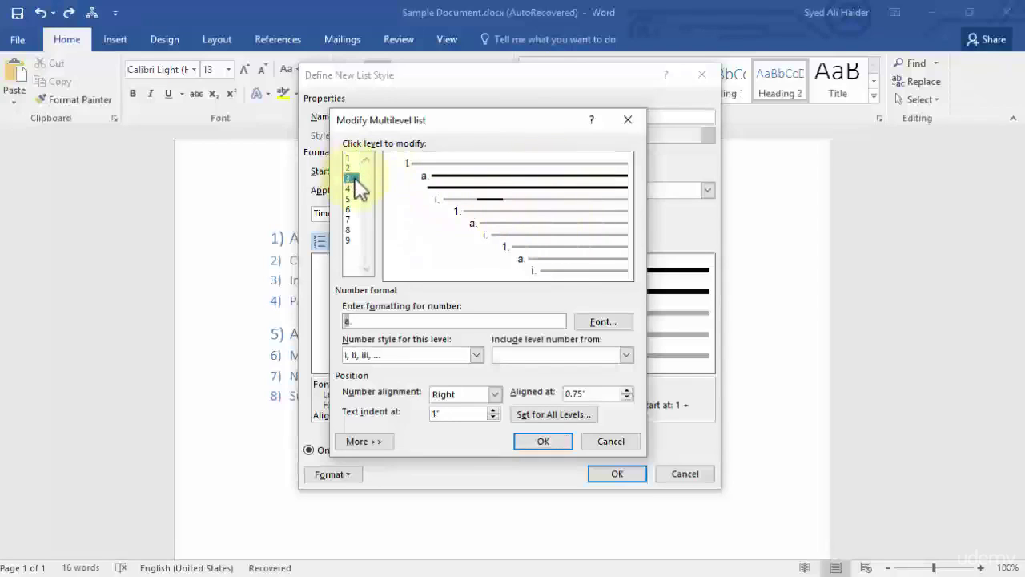
click(349, 188)
click(349, 199)
click(350, 209)
click(350, 219)
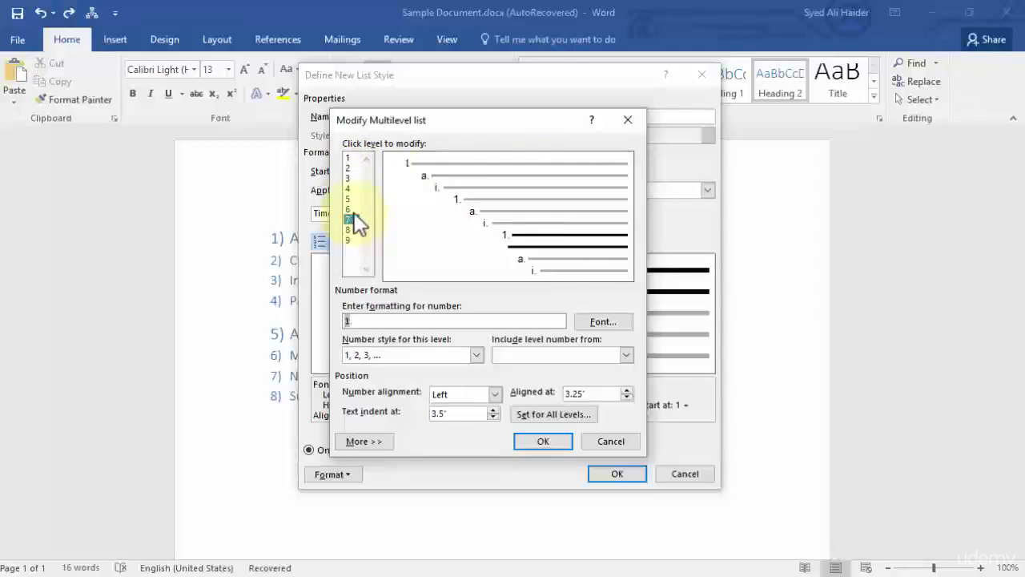
click(351, 158)
click(350, 178)
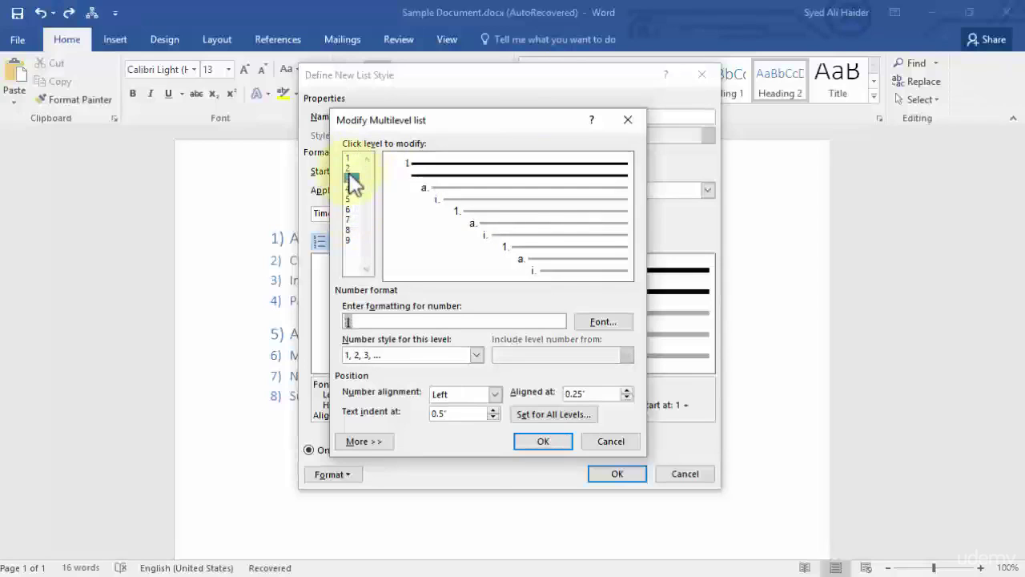
click(350, 168)
click(354, 157)
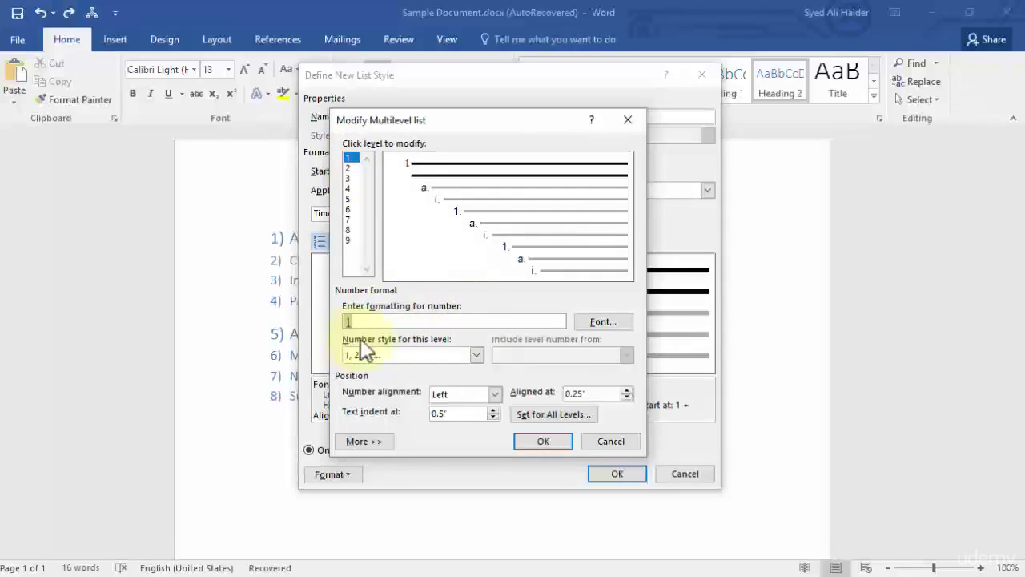
Keep the 1, 2, 3, … number style for level 1 and set its number alignment to Right after trying Centered.
click(476, 355)
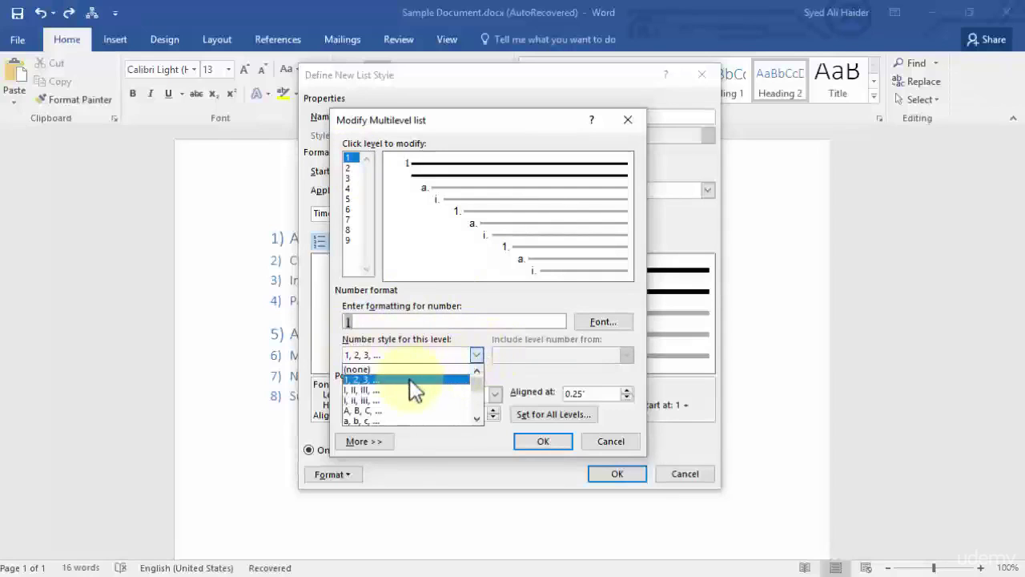
click(477, 355)
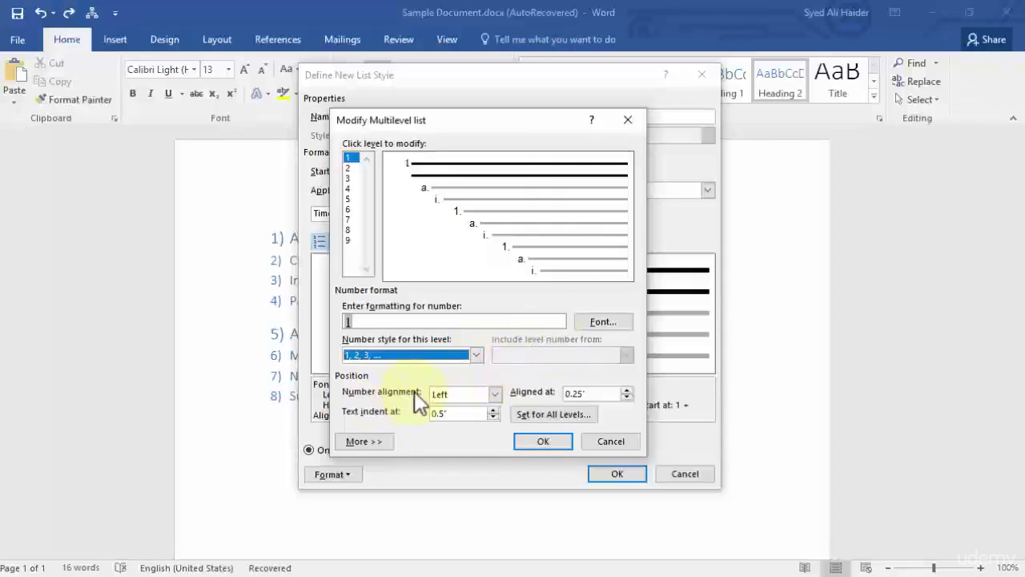
click(496, 395)
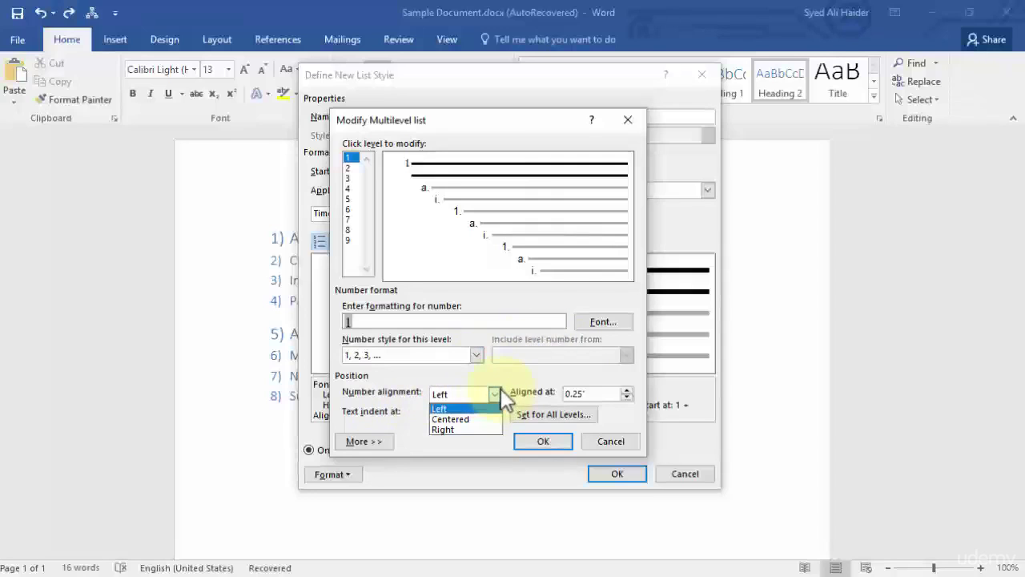
click(461, 418)
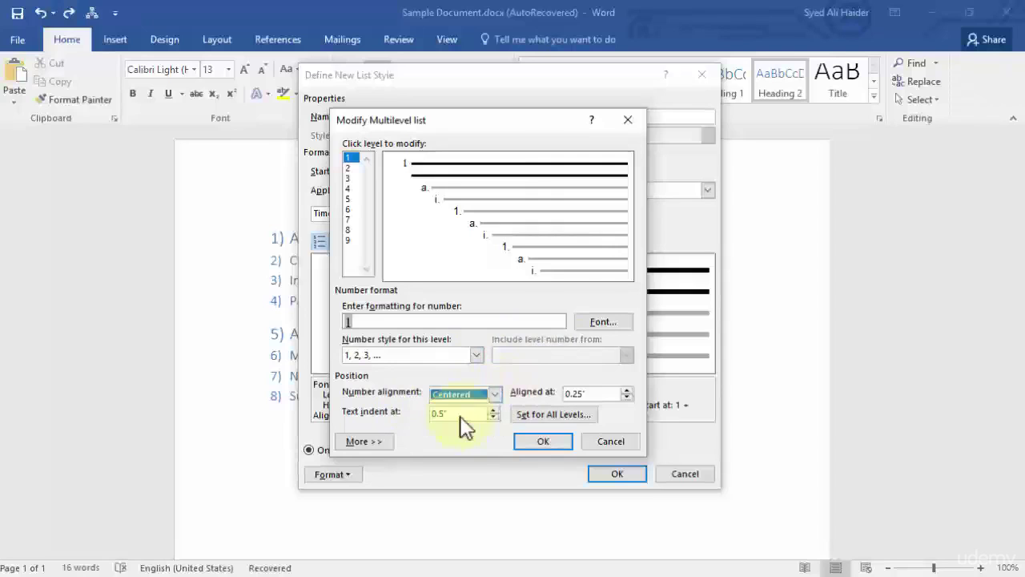
click(492, 394)
click(468, 419)
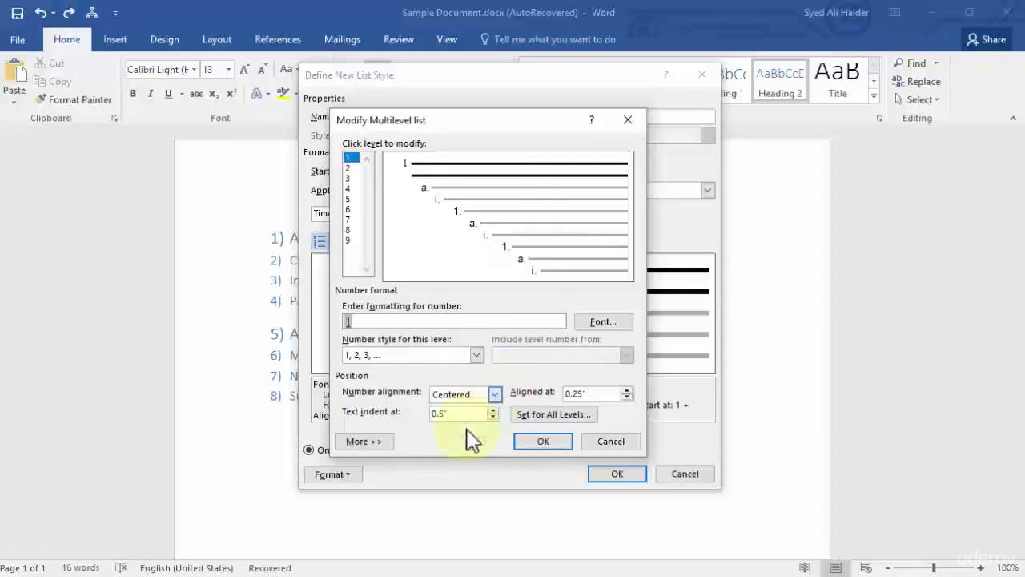
click(488, 389)
click(473, 415)
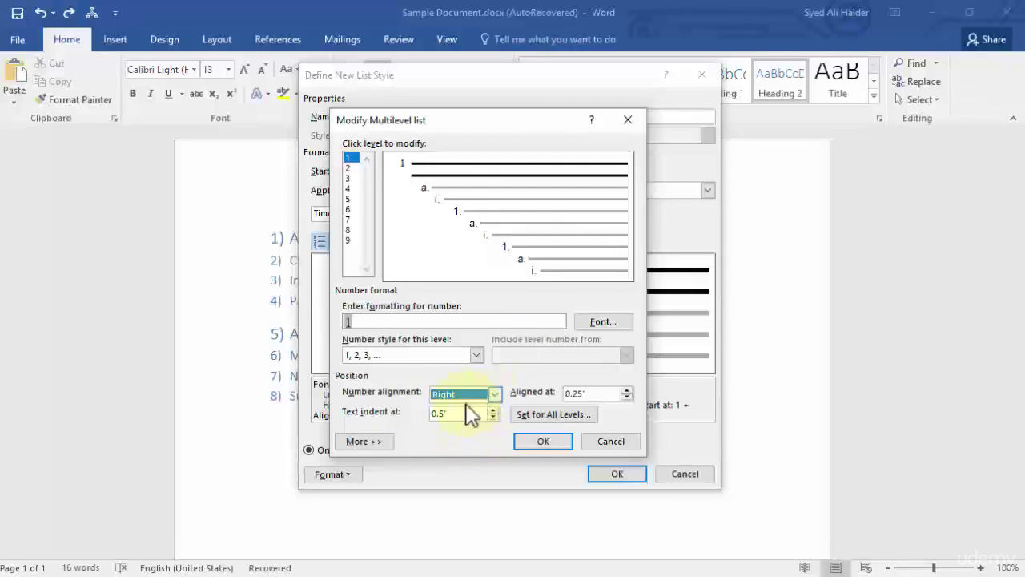
Try a 0.7" text indent for level 1 and set it back to 0.5".
click(493, 409)
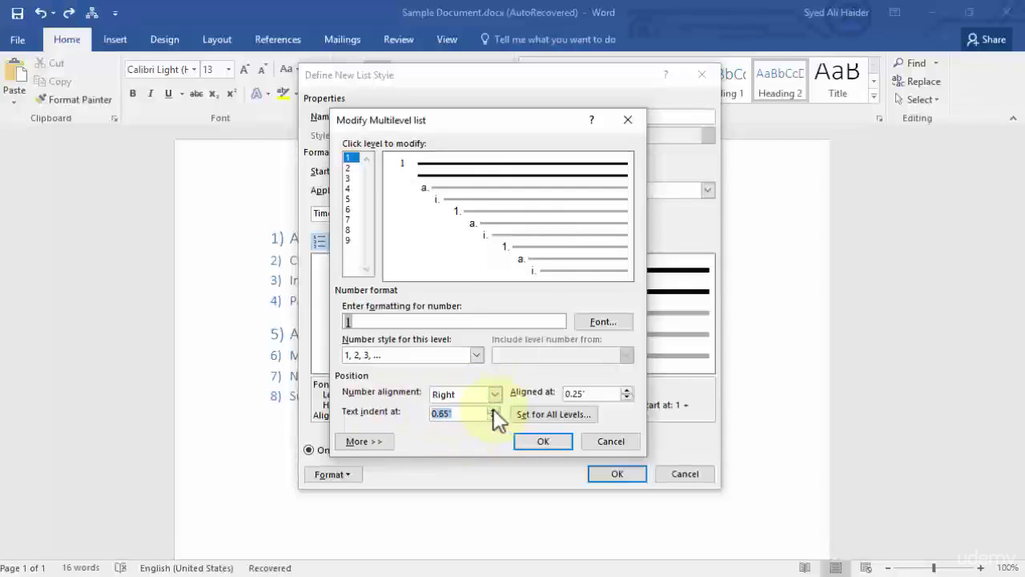
click(493, 409)
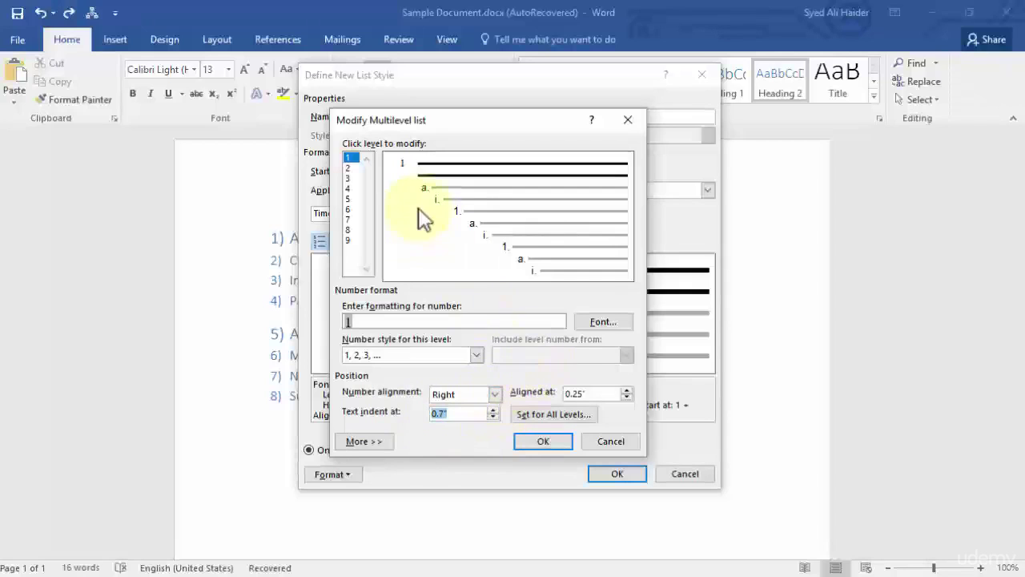
click(496, 418)
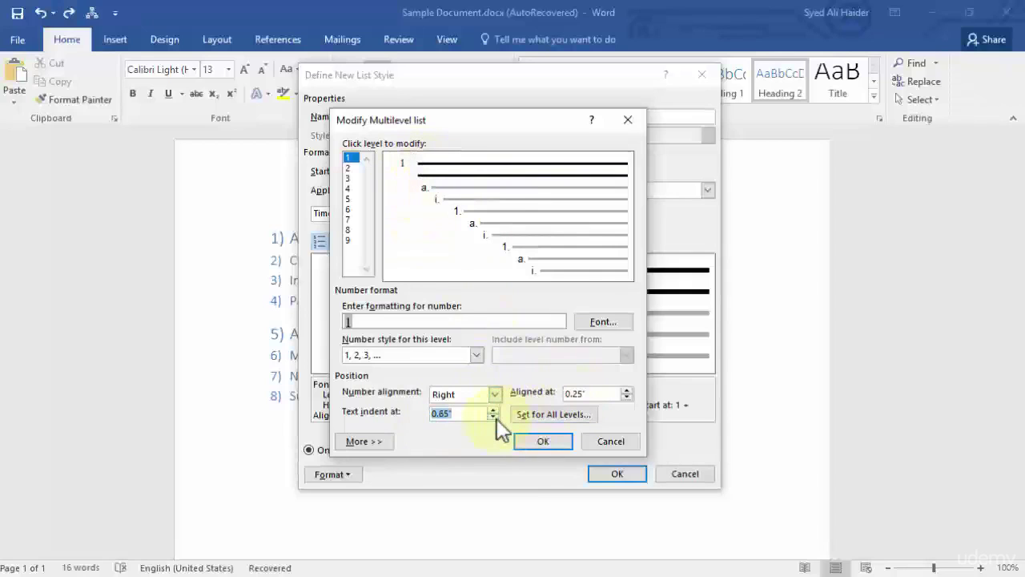
click(497, 418)
click(497, 418)
click(496, 418)
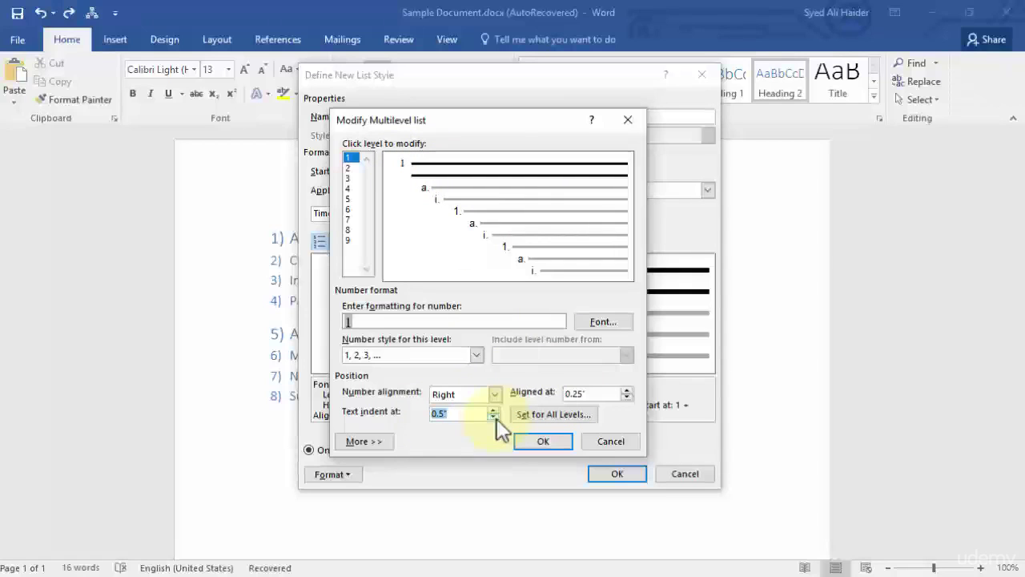
Set the aligned-at position of the level 1 number to 0.4" after trying larger values such as 0.5".
click(626, 389)
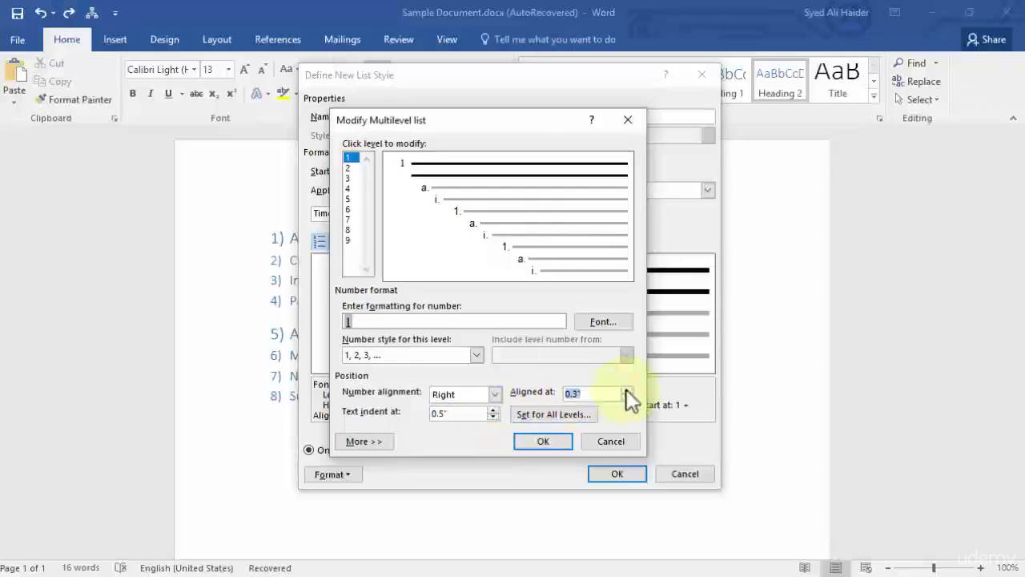
click(626, 389)
click(627, 389)
click(626, 389)
click(627, 389)
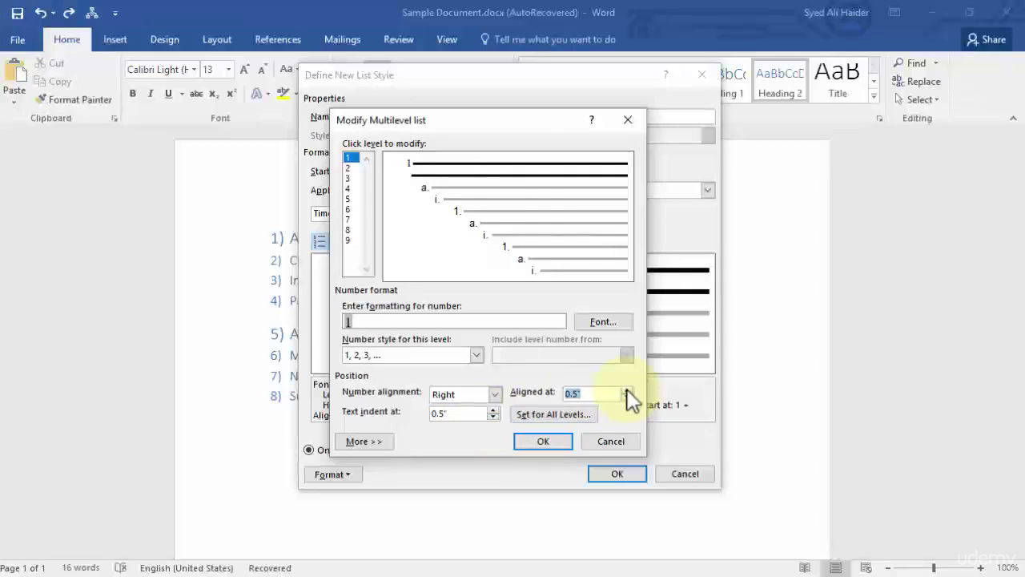
click(627, 390)
click(626, 397)
click(626, 398)
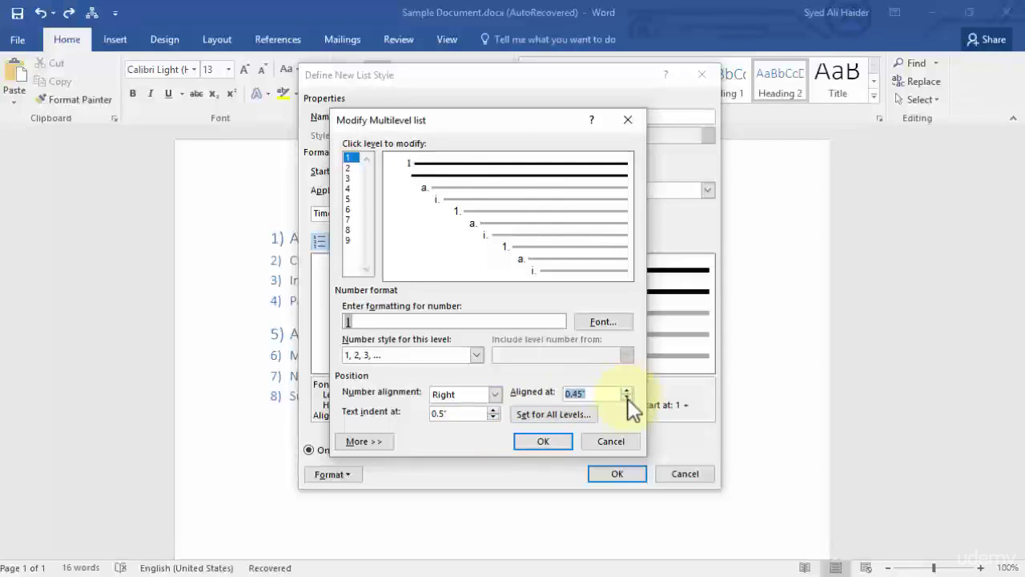
click(627, 397)
click(626, 398)
click(626, 398)
click(628, 392)
click(629, 392)
Examine the position settings for all levels, the additional multilevel list options and the styles available for linking to level 1.
click(562, 415)
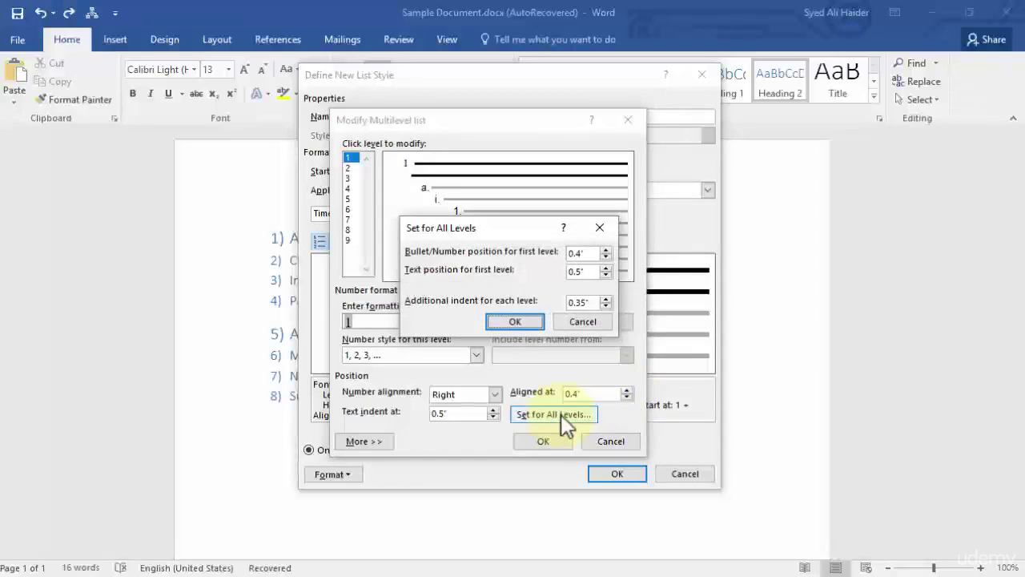
click(602, 230)
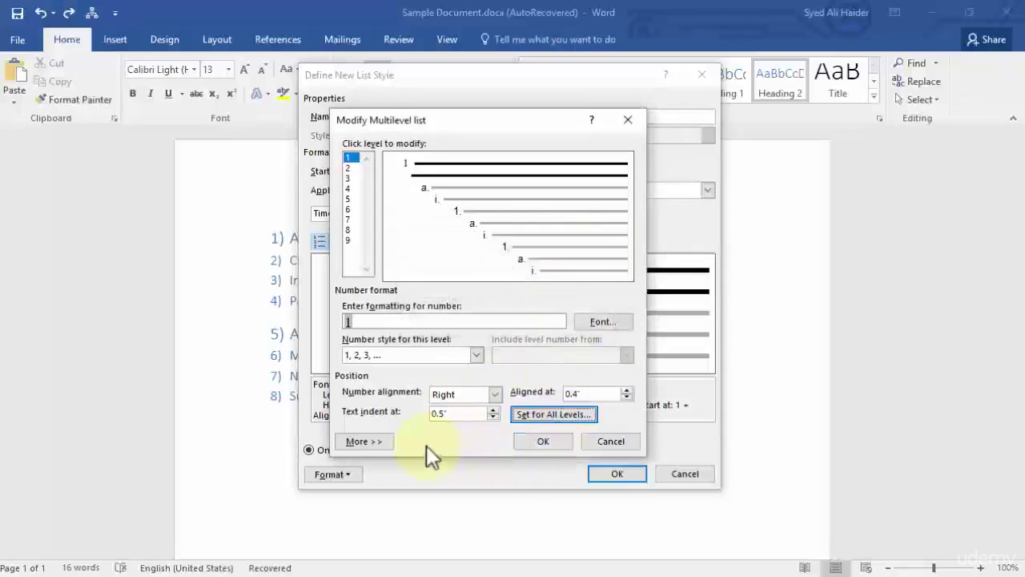
click(372, 440)
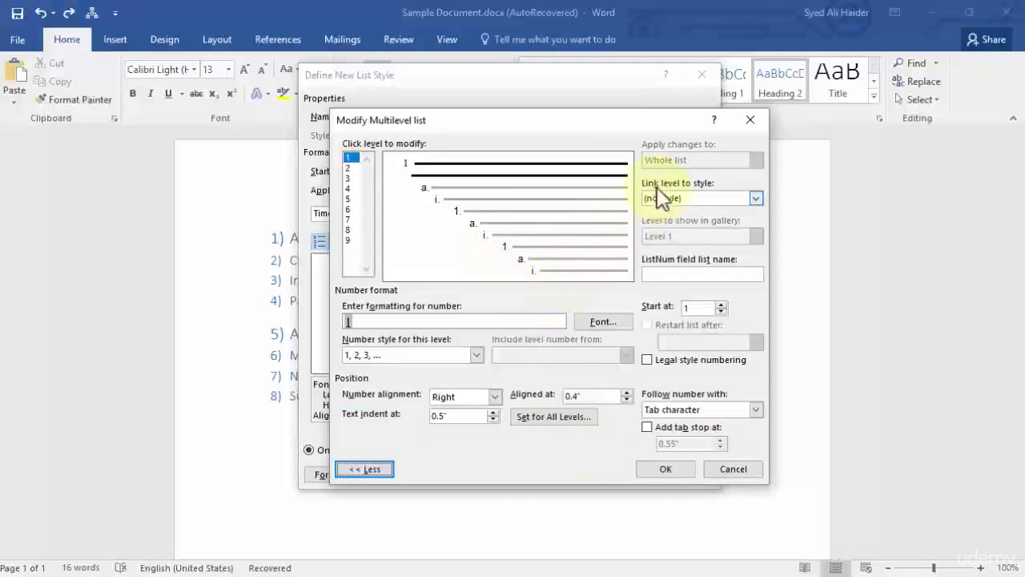
click(755, 198)
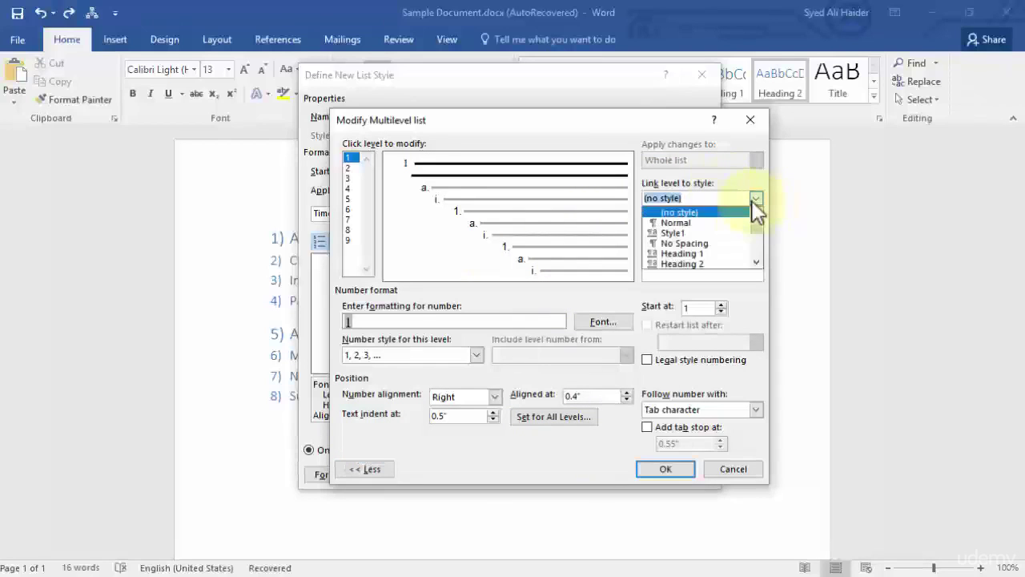
scroll(752, 217, down, 6)
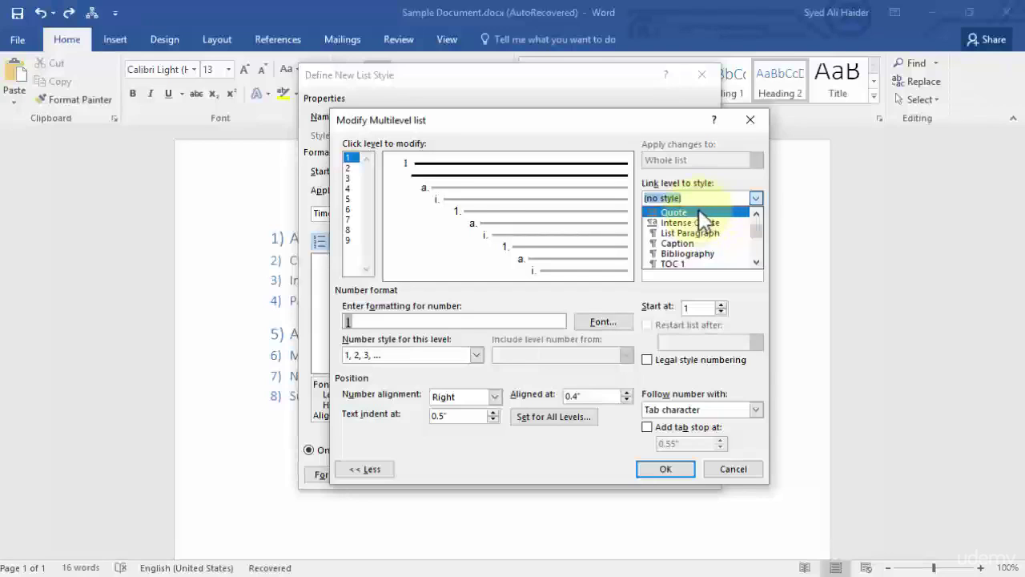
click(753, 199)
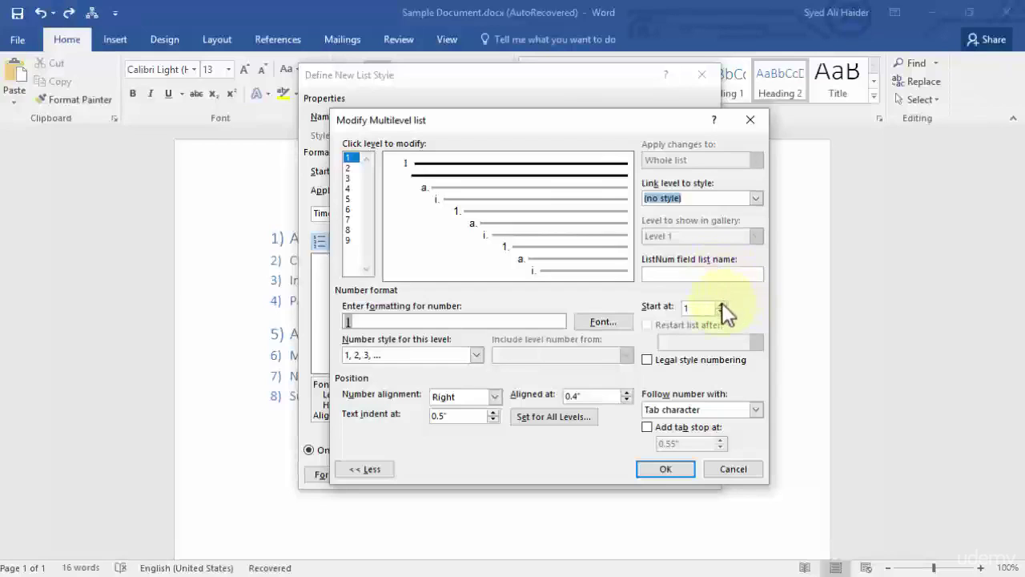
Try starting the level 1 numbering at 3 and set the start number back to 1.
click(721, 304)
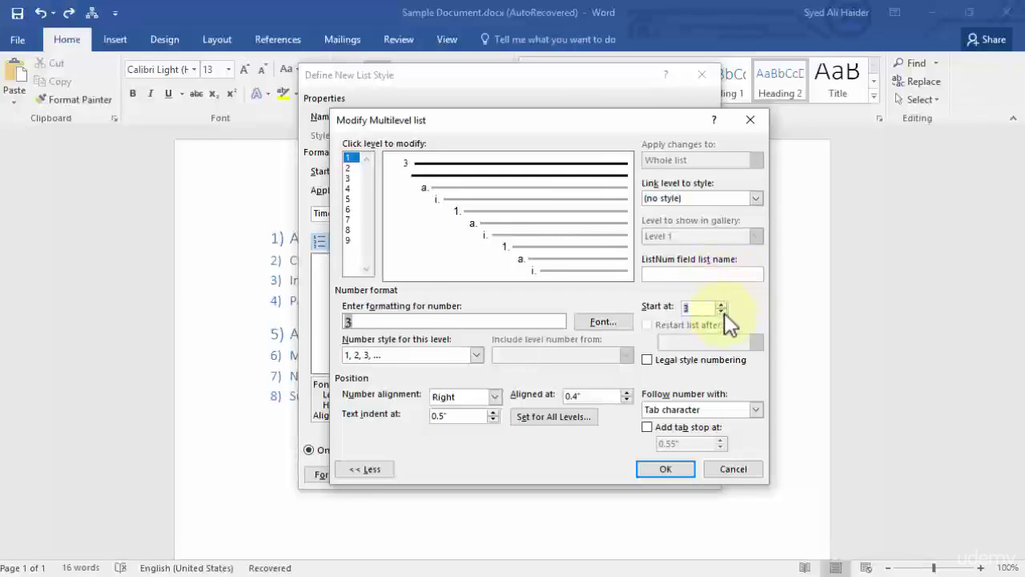
click(723, 312)
click(723, 313)
Compare the numbering settings with the list style definition, accept them and save the ClayDesk List style.
drag(629, 128, 795, 283)
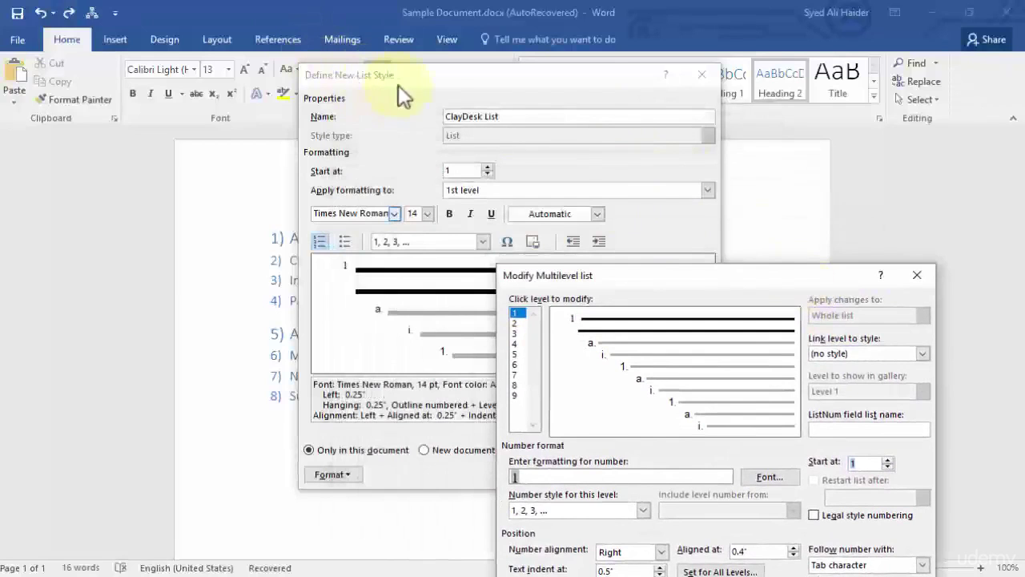
drag(712, 271, 512, 101)
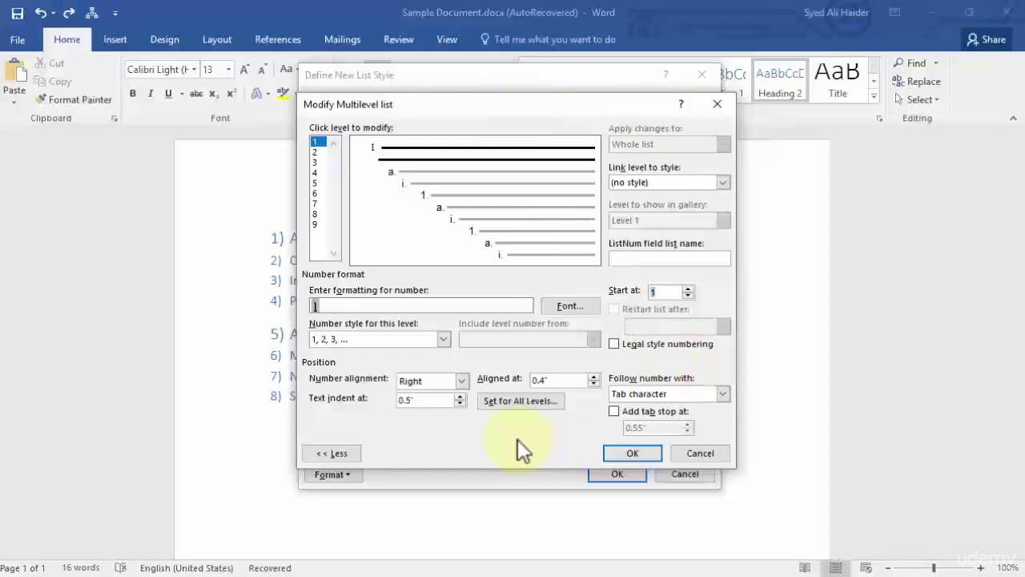
click(654, 456)
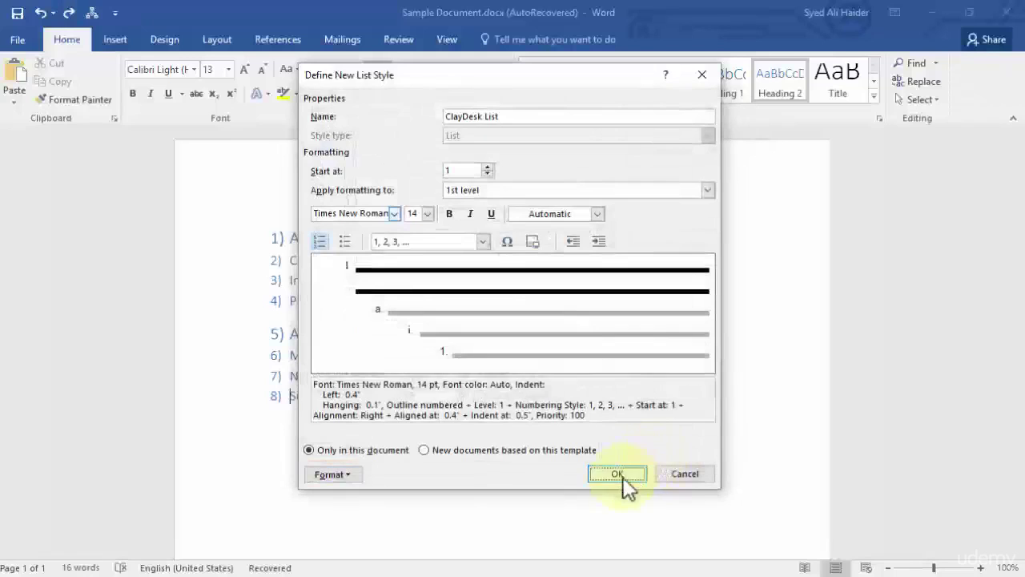
click(621, 478)
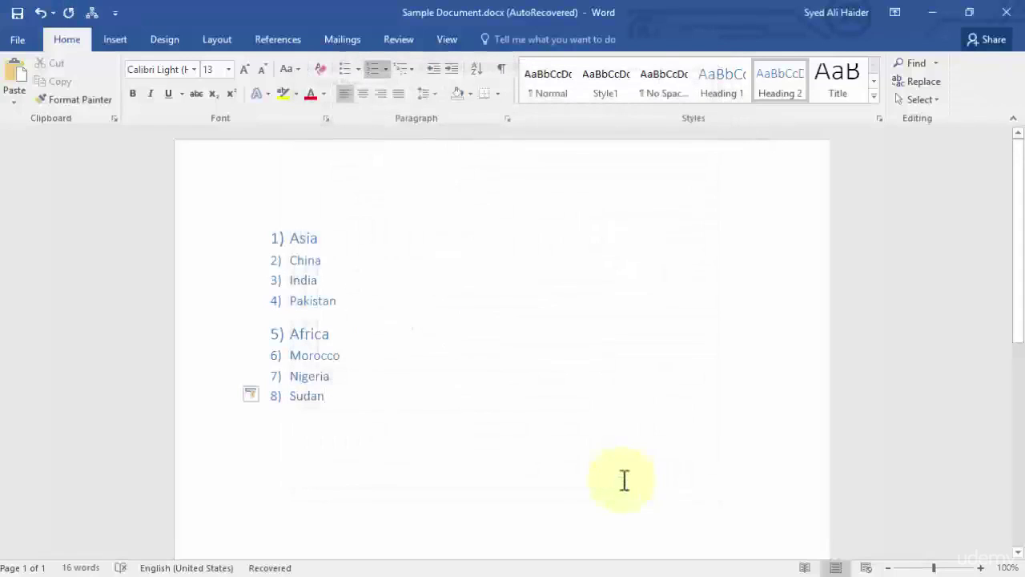
Apply the ClayDesk List style to the list of continents and countries.
click(413, 69)
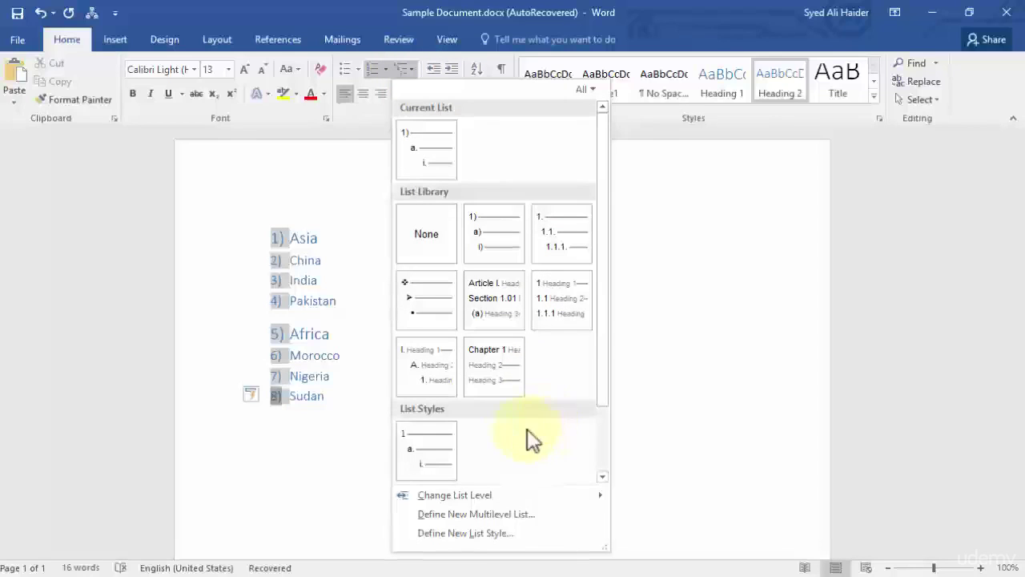
mouse_move(426, 469)
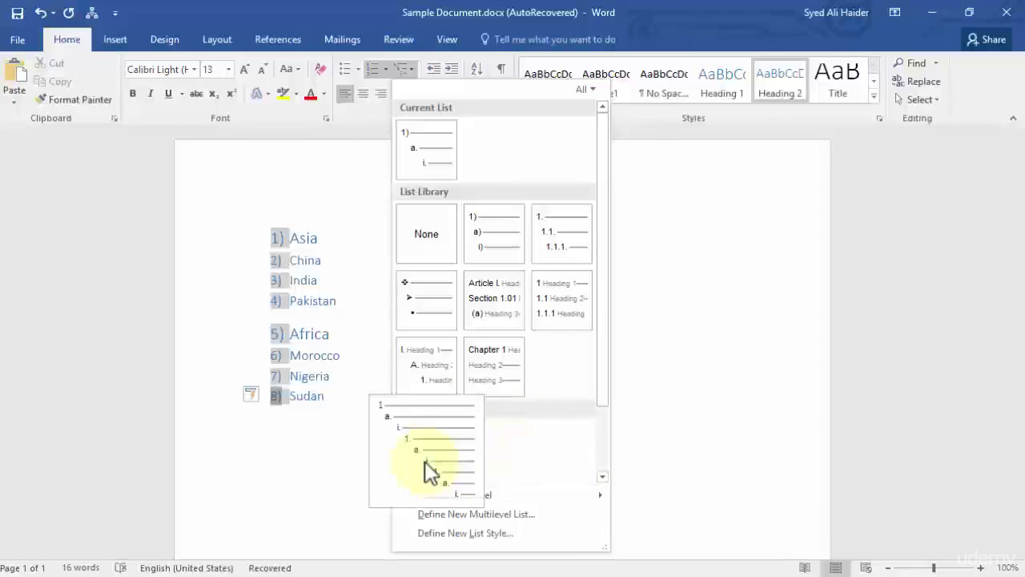
click(425, 469)
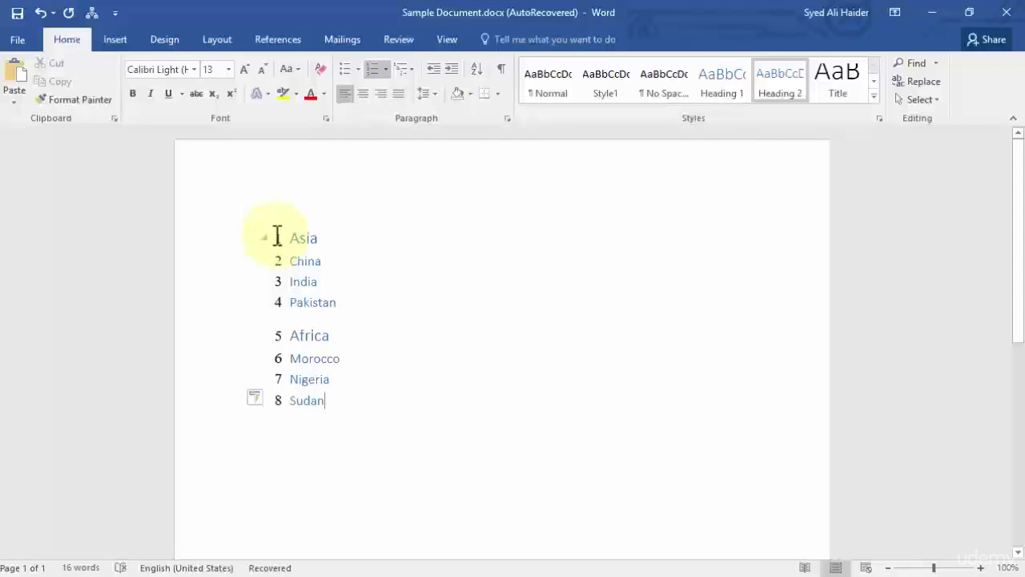
Demote China to the second list level, India to the third and Pakistan to the fourth.
click(282, 262)
key(Tab)
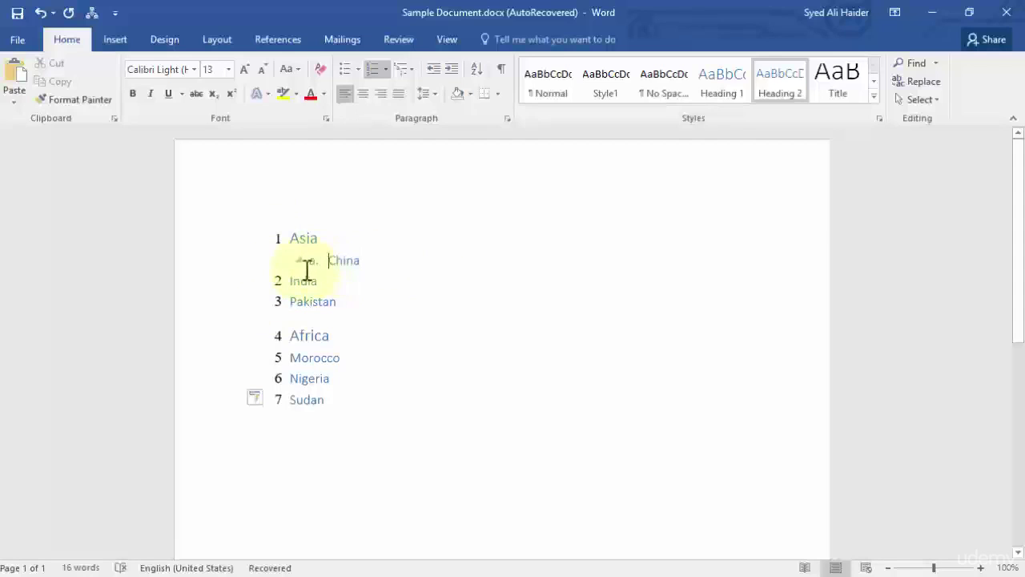
click(287, 280)
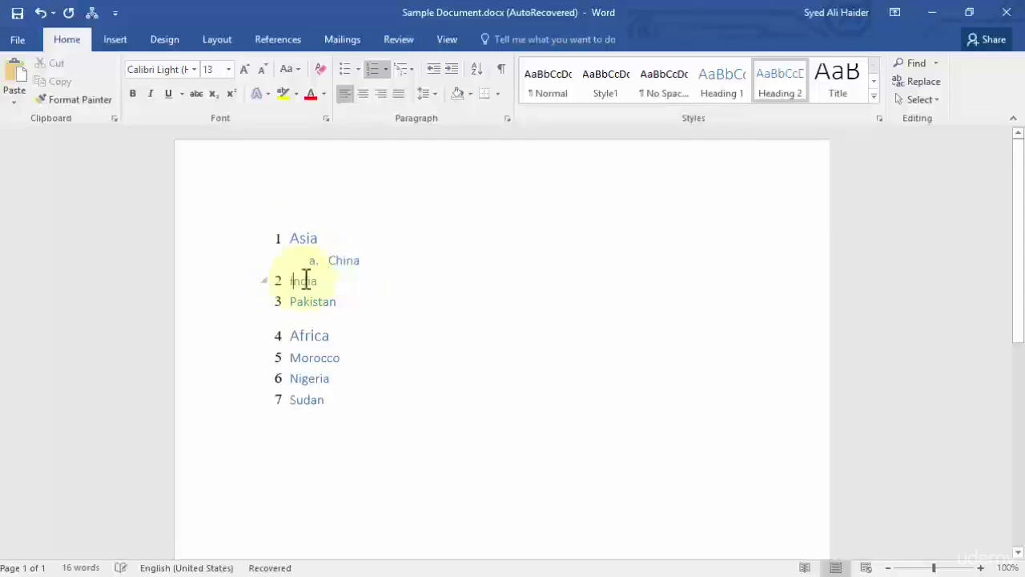
key(Tab)
key(Tab)
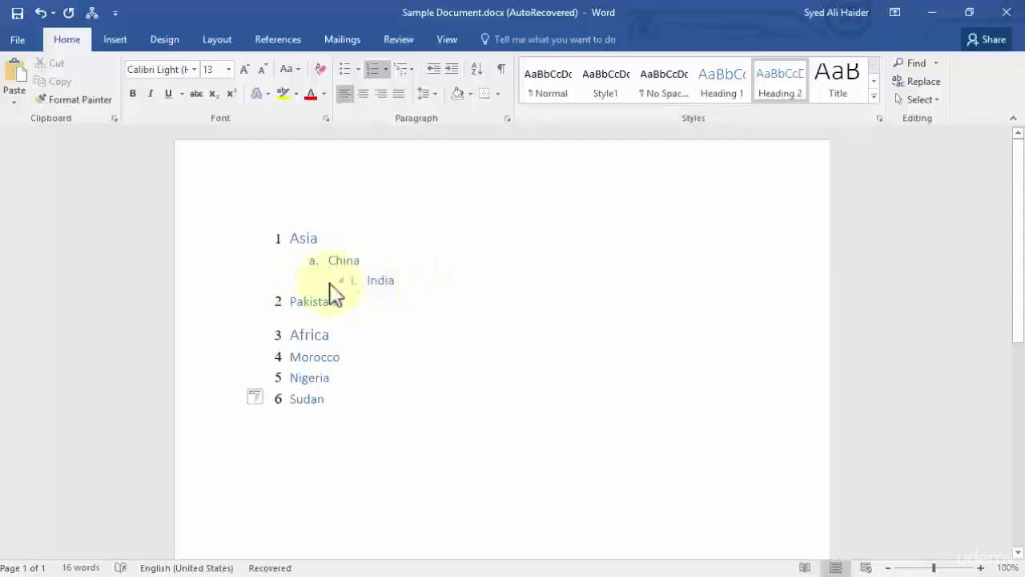
click(290, 302)
key(Tab)
key(Tab)
key(Tab)
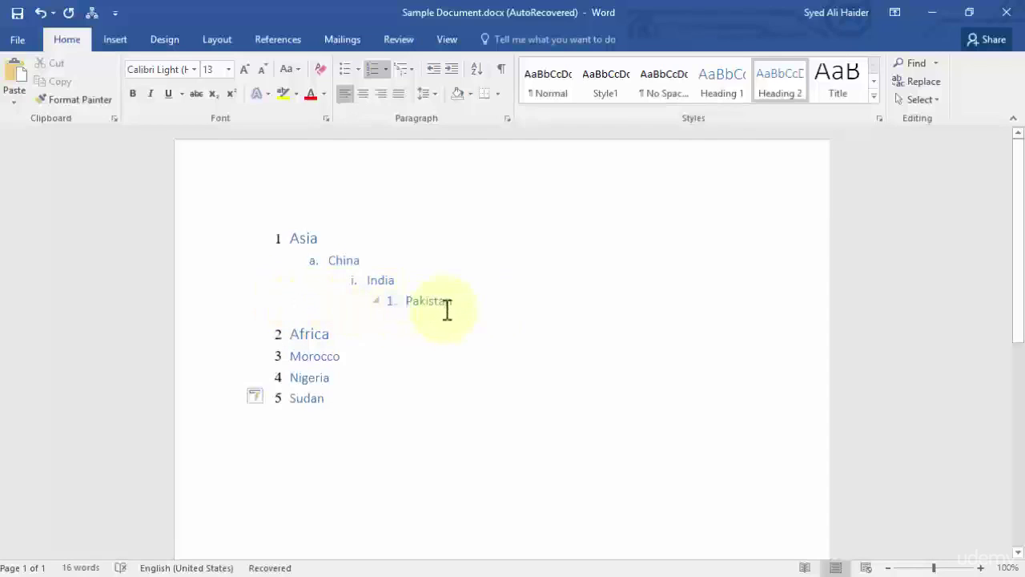
Delete the whole list of continents and countries and enter United States as the new text.
drag(341, 404, 264, 241)
key(Delete)
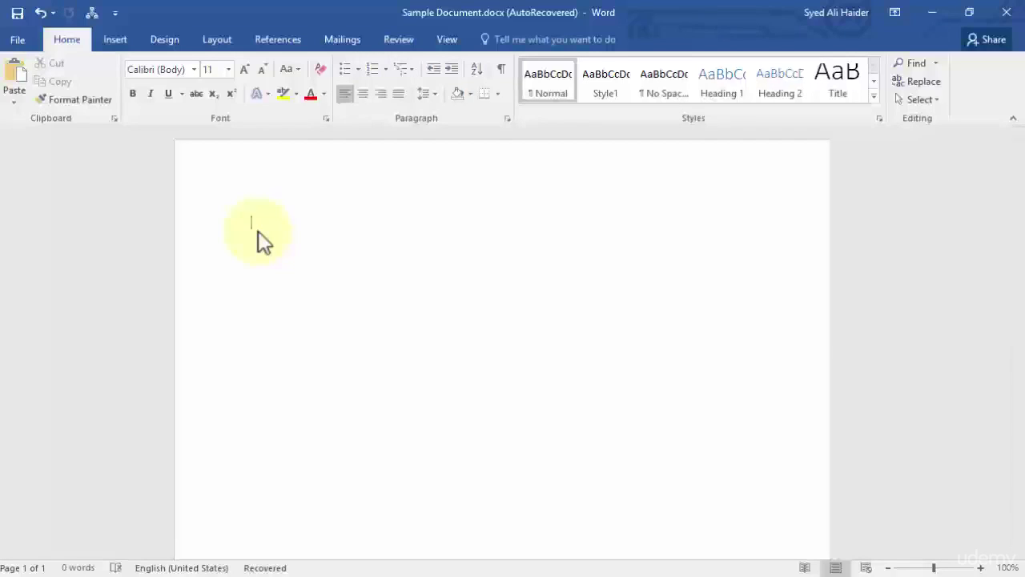
text(United)
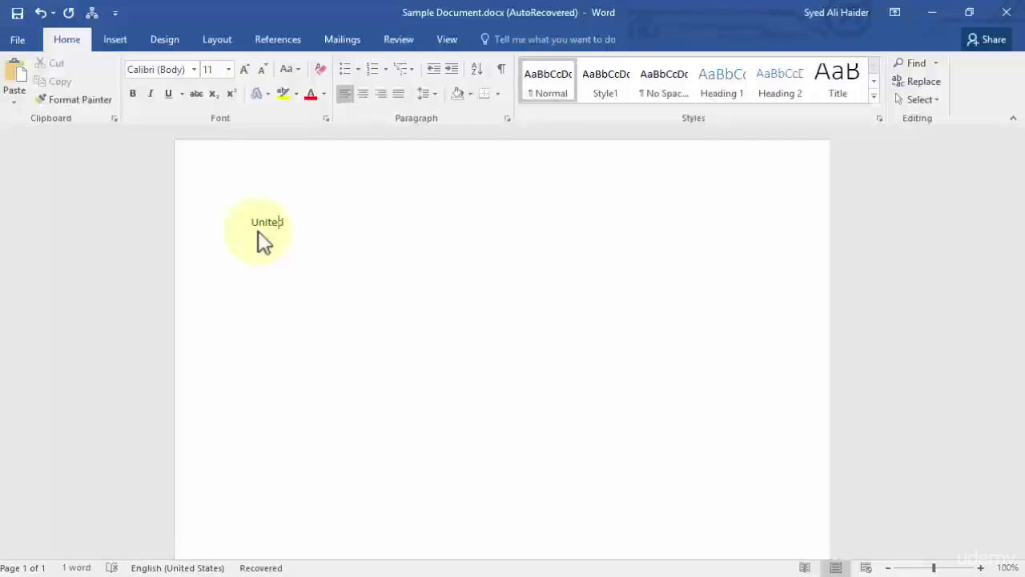
text( States)
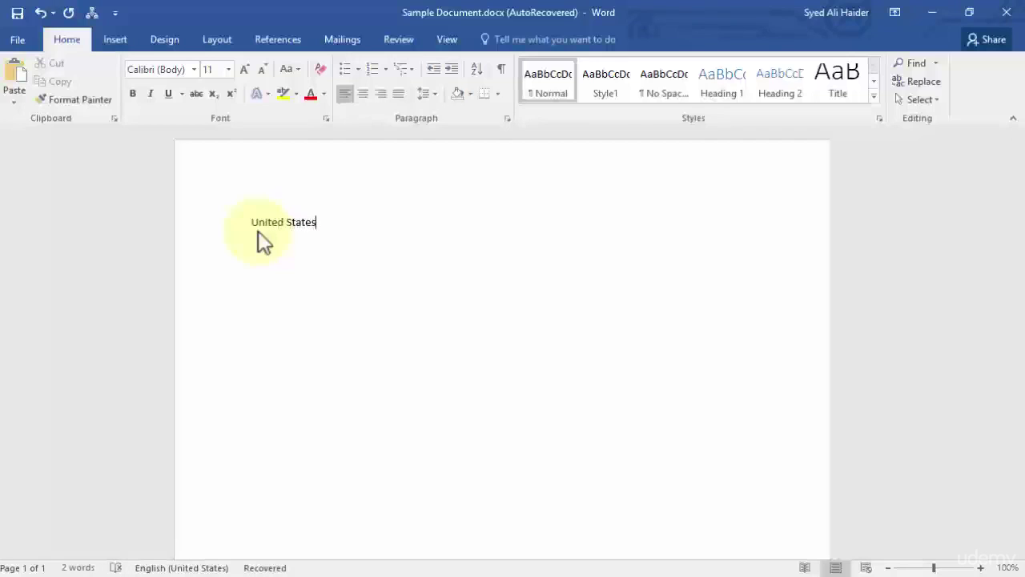
Apply the ClayDesk List style to the United States line.
triple_click(248, 222)
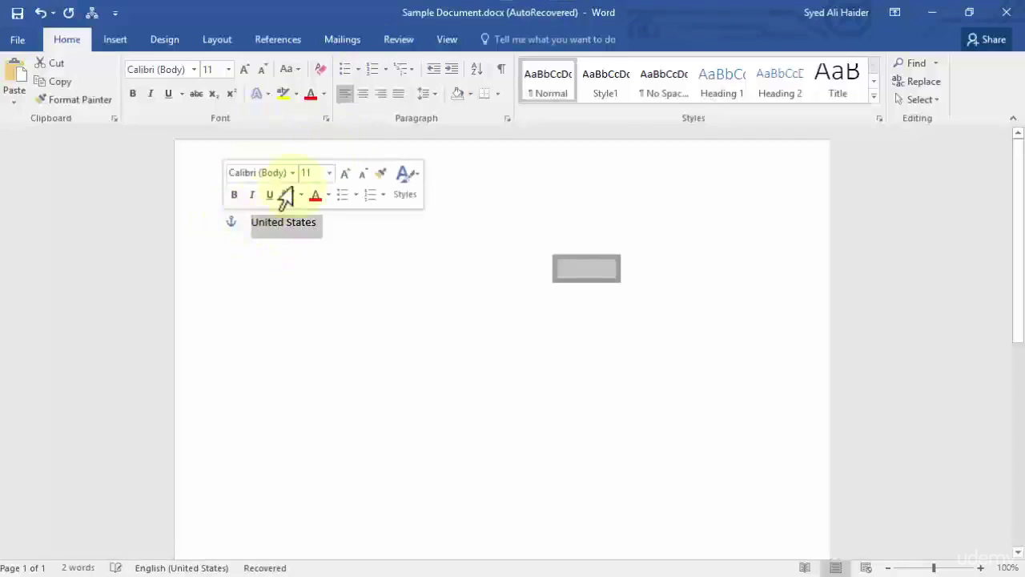
click(408, 72)
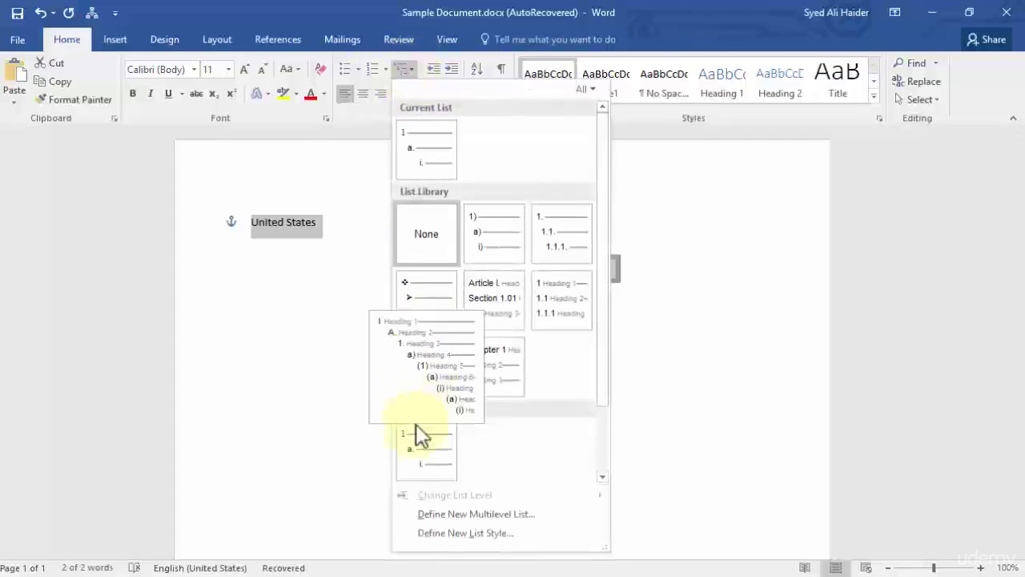
click(419, 469)
click(387, 227)
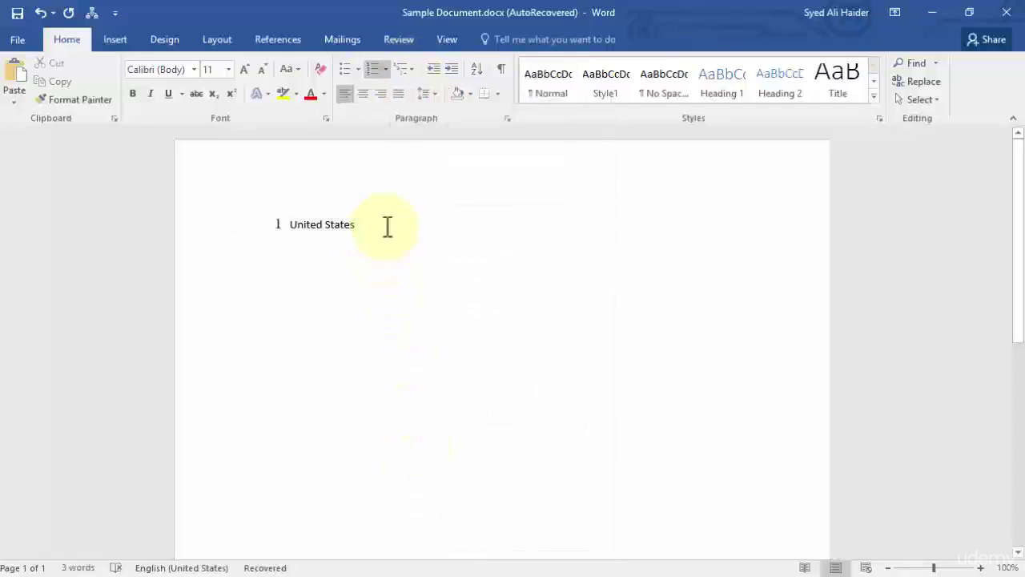
Add Wisconsin as a second-level item under United States and Kenosha as a third-level item below it.
key(Return)
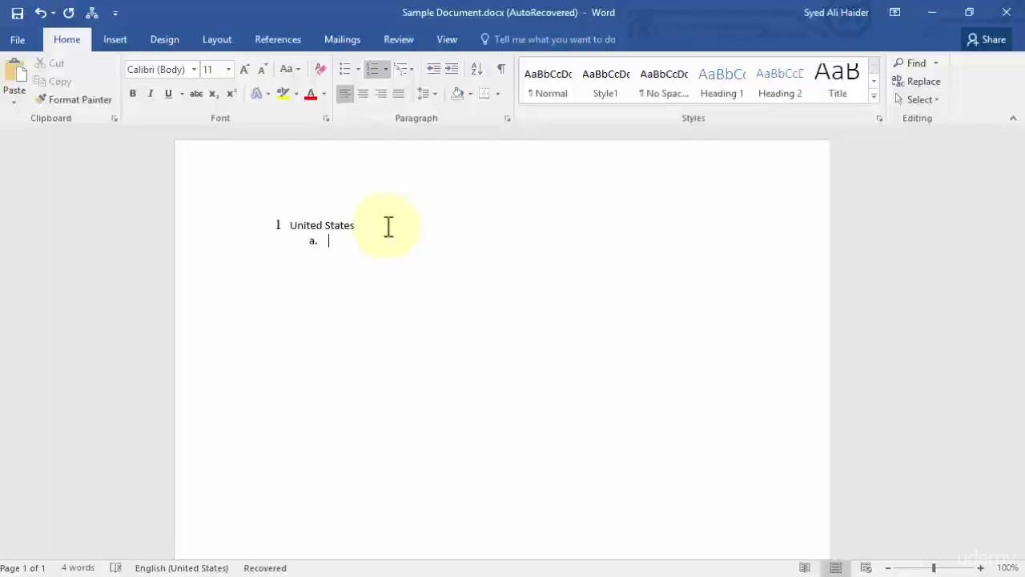
text(Wisconsin)
key(Return)
triple_click(332, 227)
drag(330, 240, 406, 256)
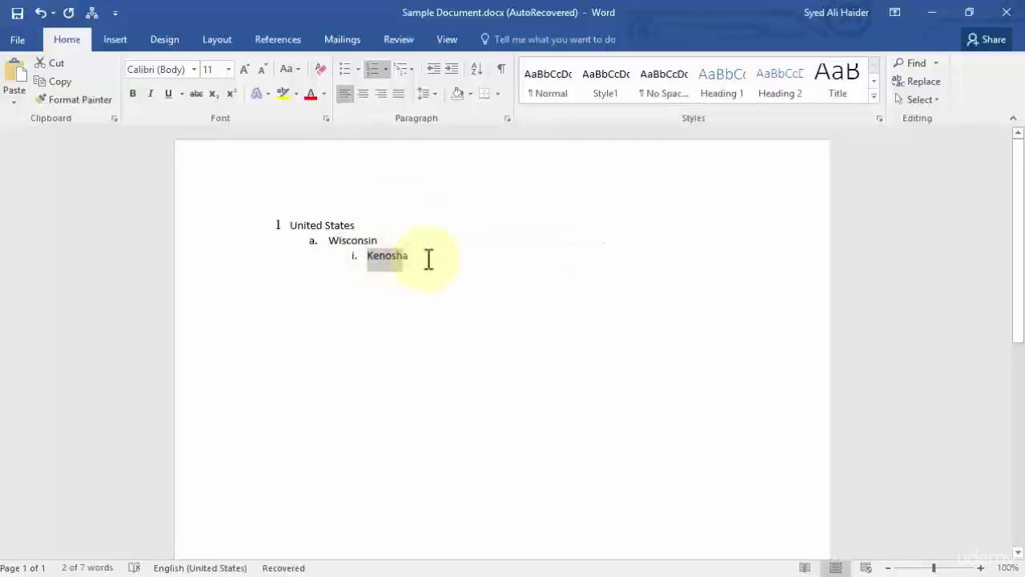
click(443, 256)
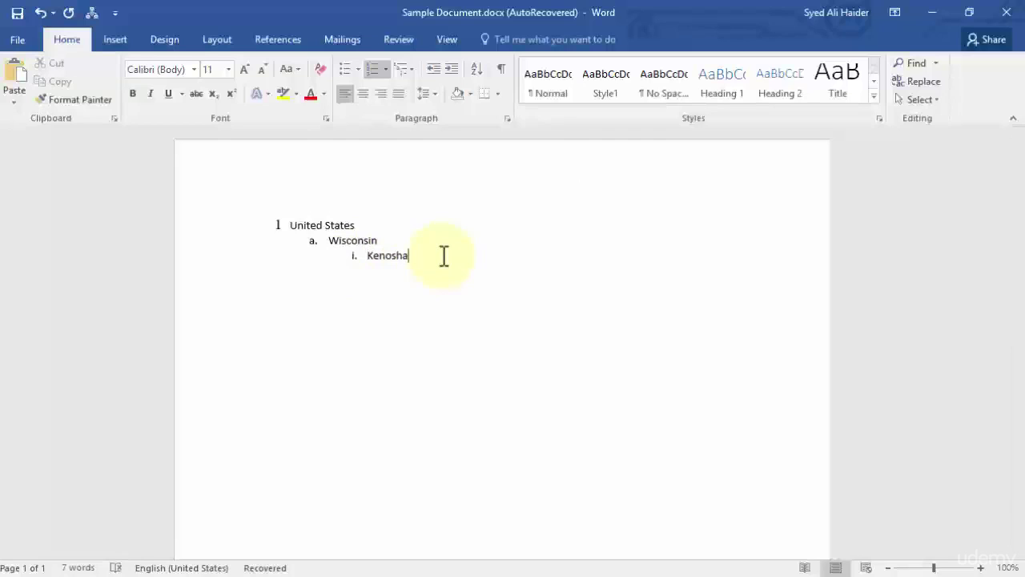
drag(425, 261, 369, 261)
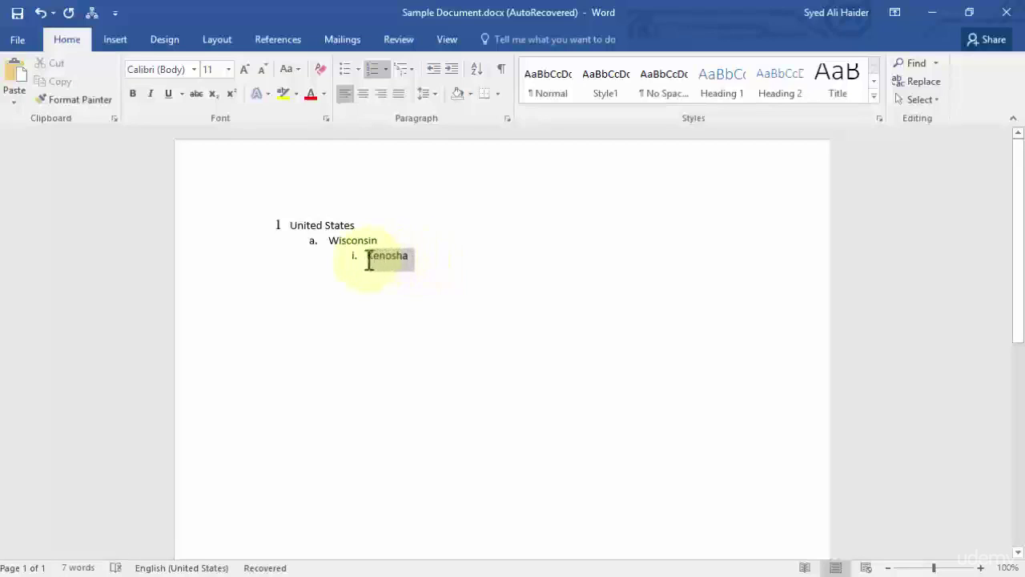
click(393, 256)
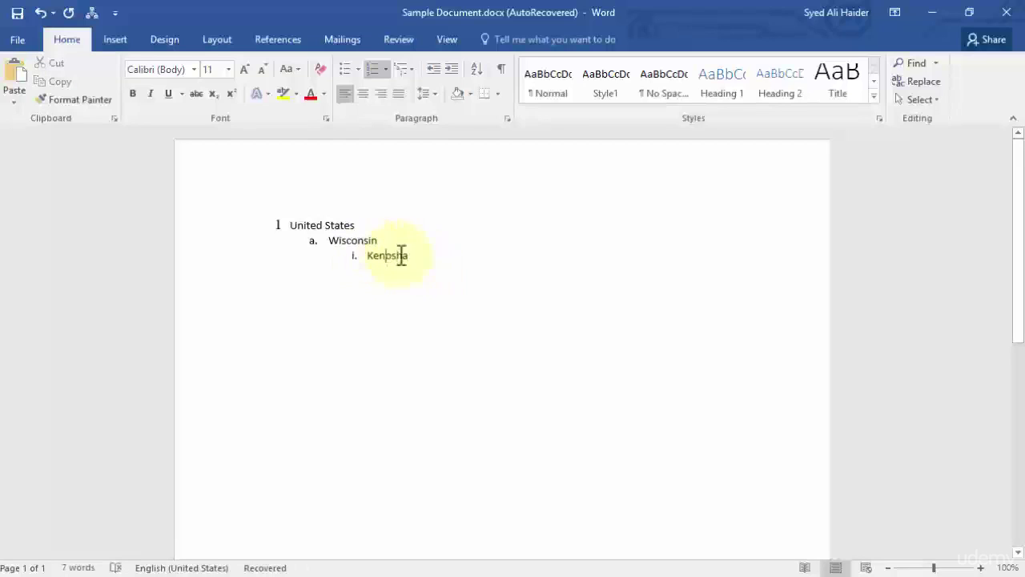
double_click(390, 256)
click(405, 257)
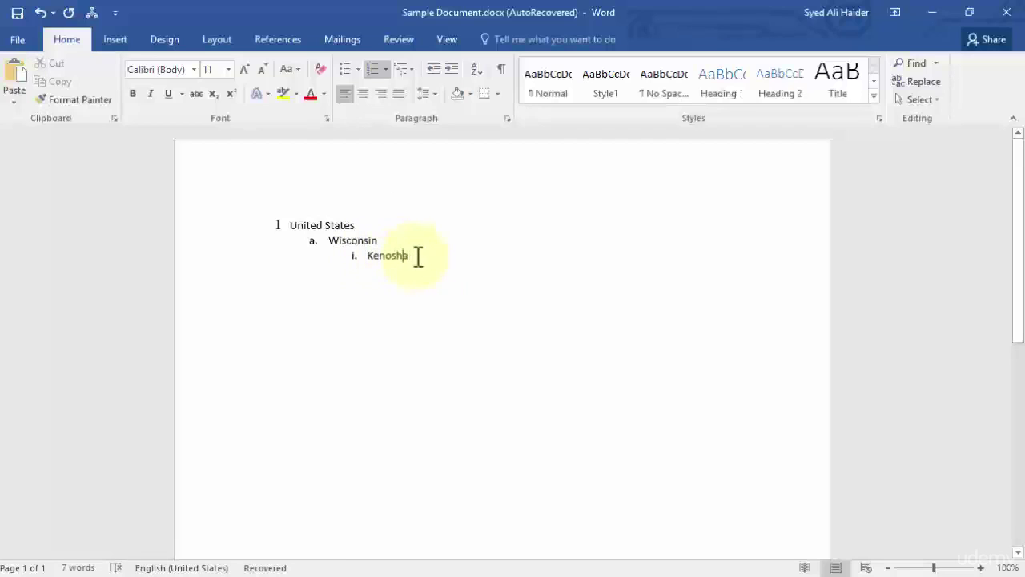